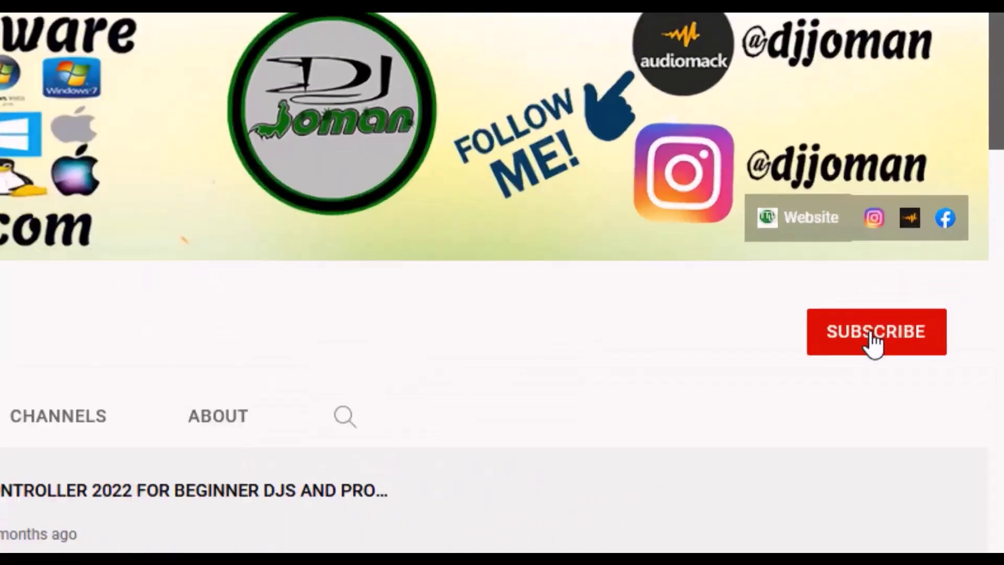
# Subscribe to the DJ tutorials channel and set its notification bell to All
pyautogui.click(938, 280)
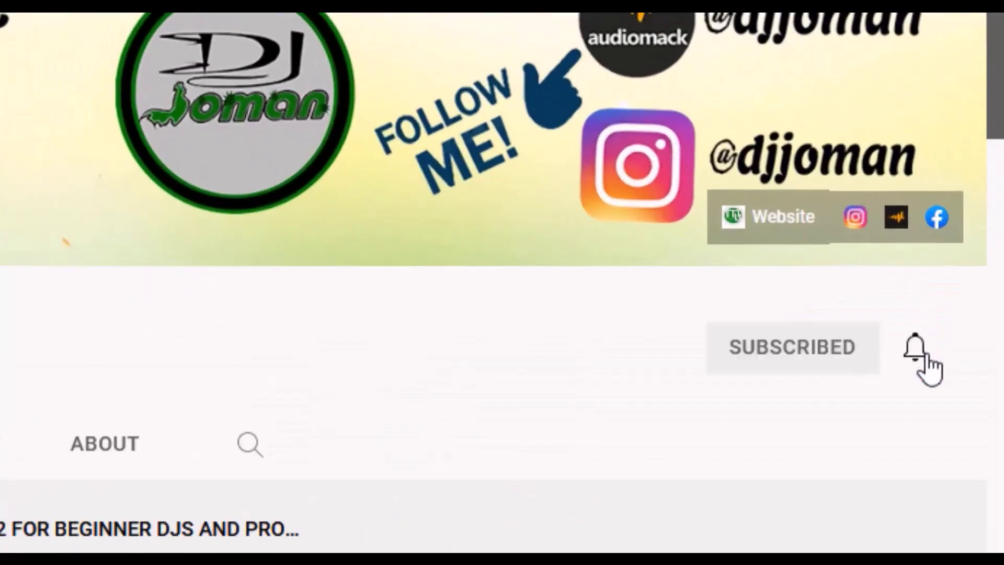
pyautogui.click(914, 345)
pyautogui.click(764, 416)
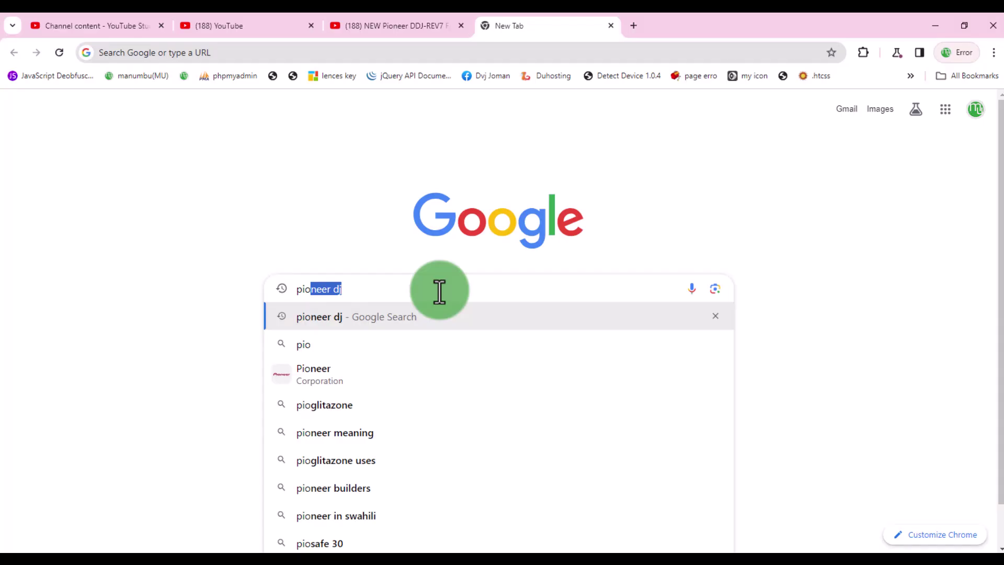
# Search Google for 'pioneer dj' and follow the Software & firmware updates sitelink
pyautogui.press('Return')
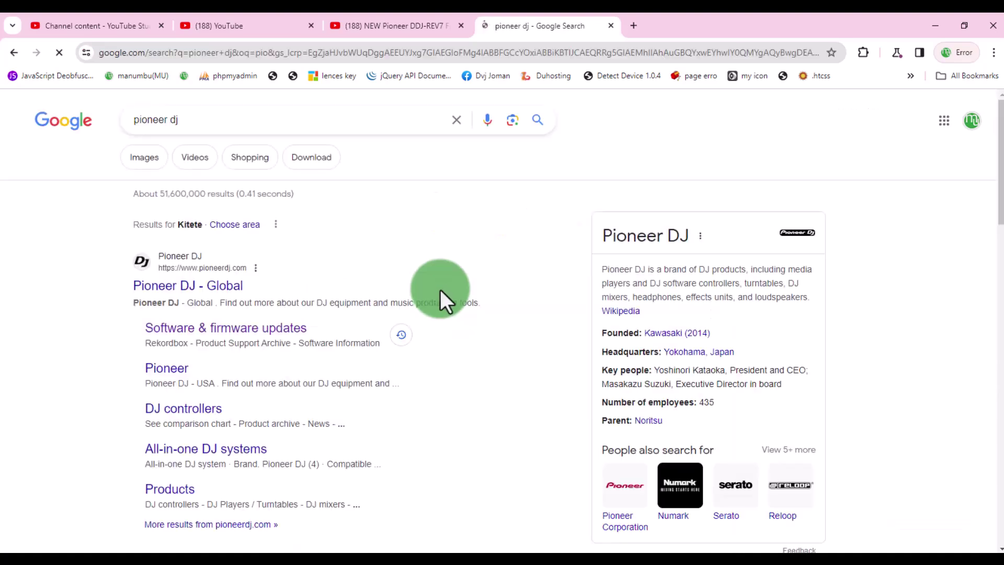
pyautogui.scroll(-3, 338, 370)
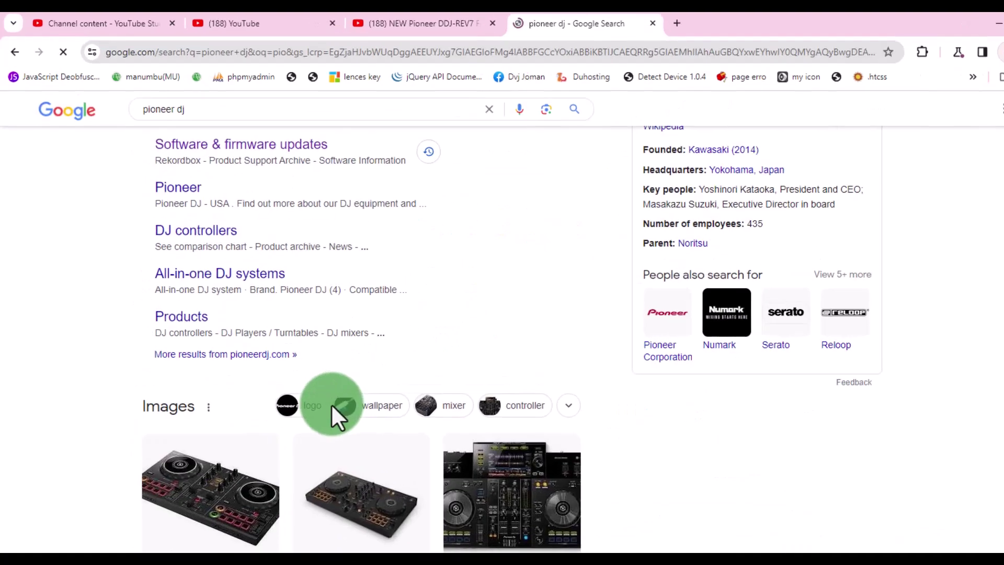
pyautogui.scroll(1, 349, 429)
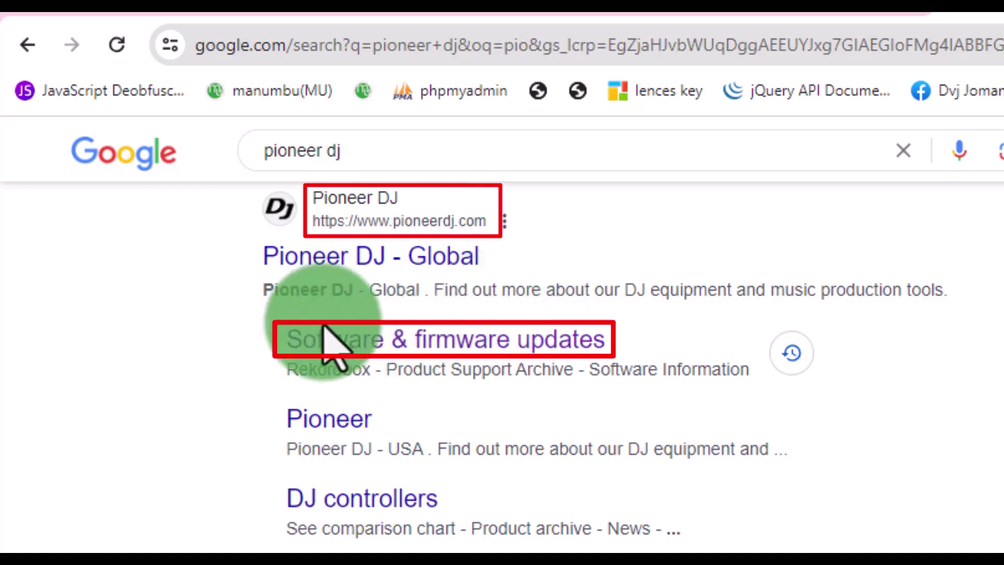
pyautogui.click(396, 349)
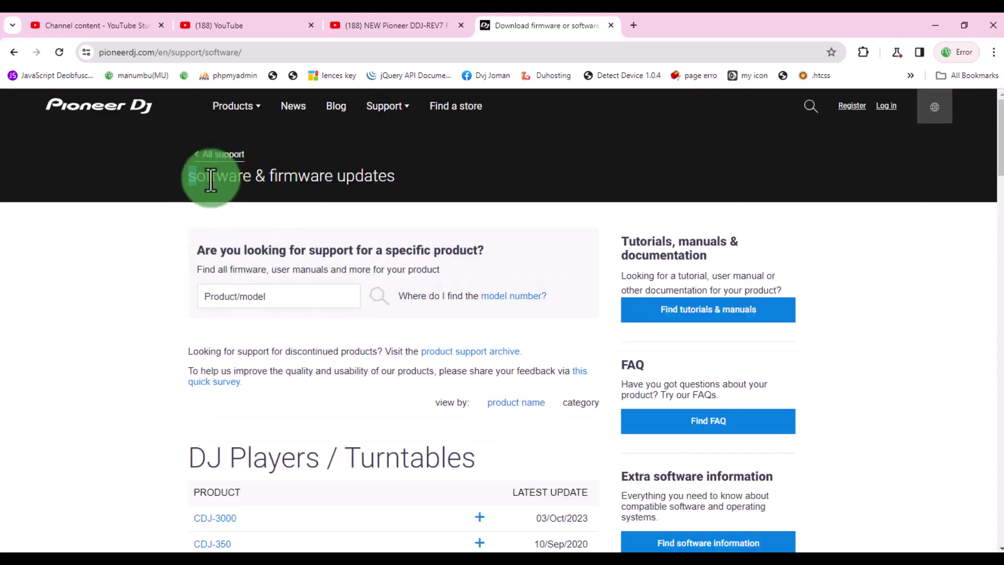
pyautogui.moveTo(214, 181); pyautogui.dragTo(369, 186)
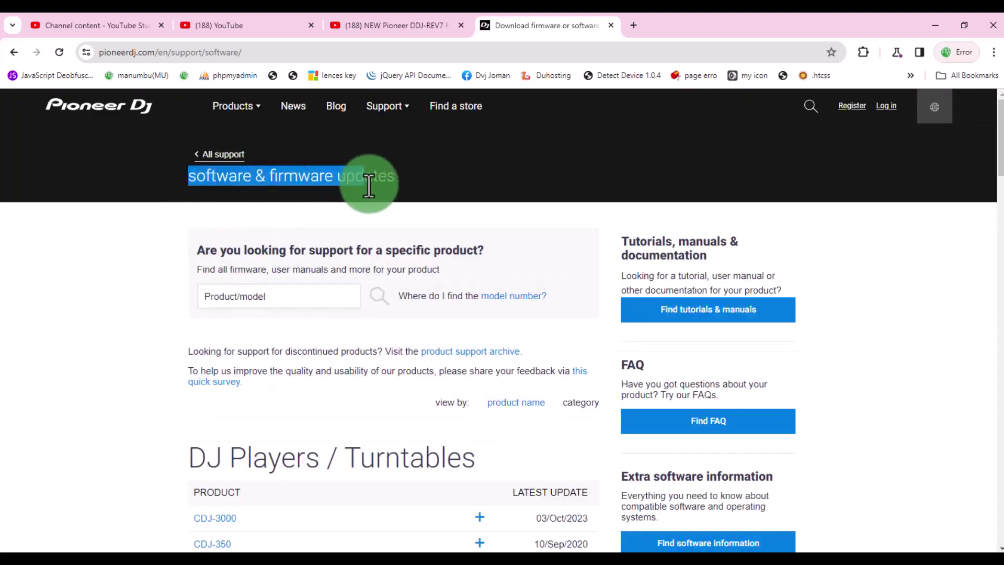
pyautogui.click(412, 182)
pyautogui.scroll(-2, 351, 429)
pyautogui.scroll(-1, 351, 428)
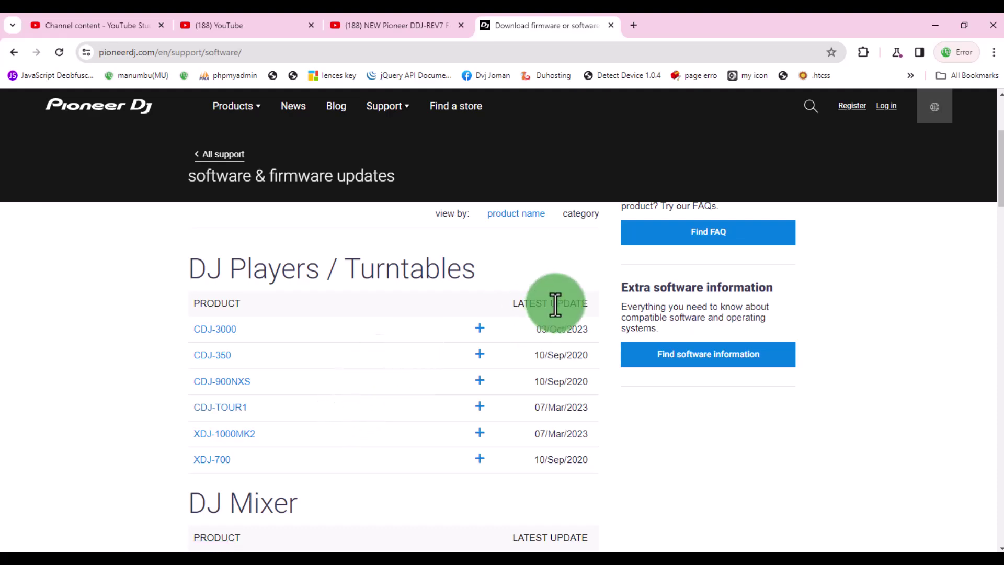
pyautogui.moveTo(510, 304); pyautogui.dragTo(588, 304)
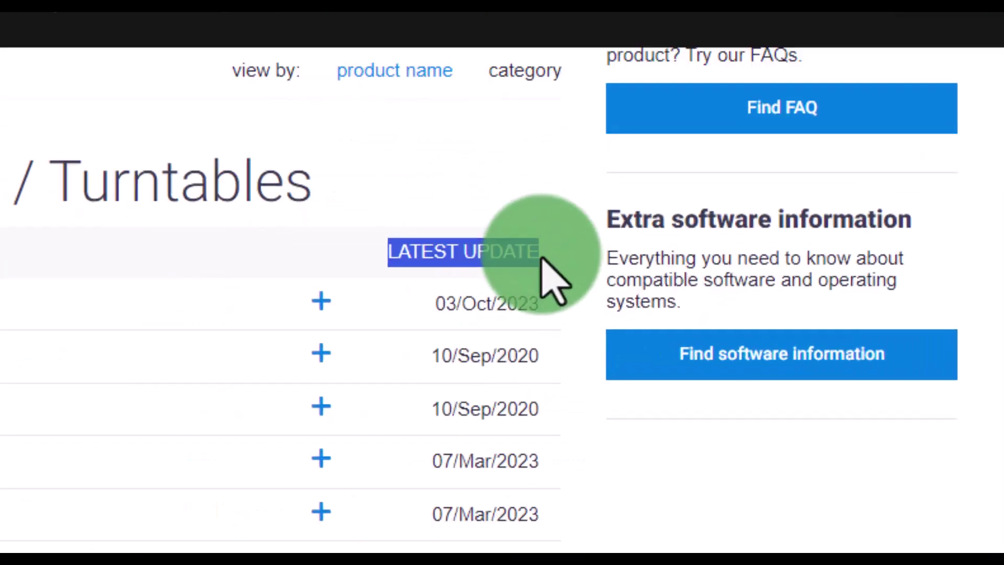
pyautogui.moveTo(542, 256); pyautogui.dragTo(542, 257)
pyautogui.click(543, 256)
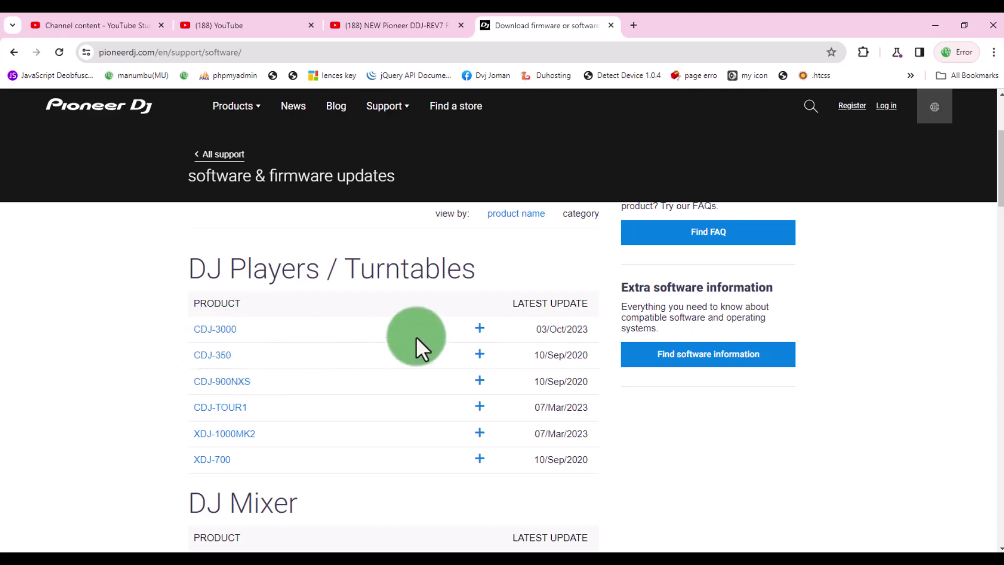
# Expand the CDJ-3000 row, then scroll down to the DJ Mixer section
pyautogui.click(480, 328)
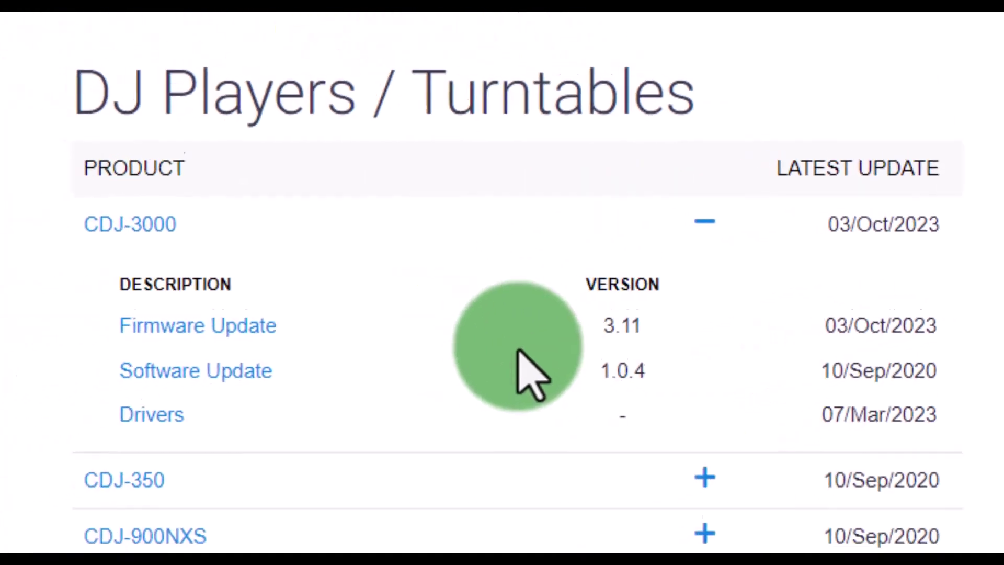
pyautogui.scroll(-2, 523, 361)
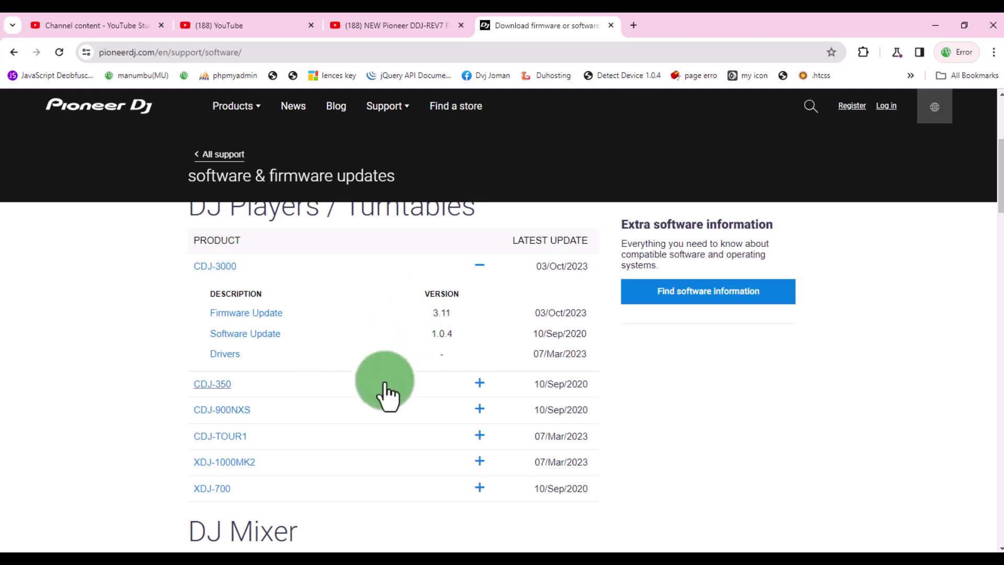
pyautogui.scroll(-1, 384, 388)
pyautogui.scroll(-3, 383, 387)
pyautogui.scroll(-1, 382, 387)
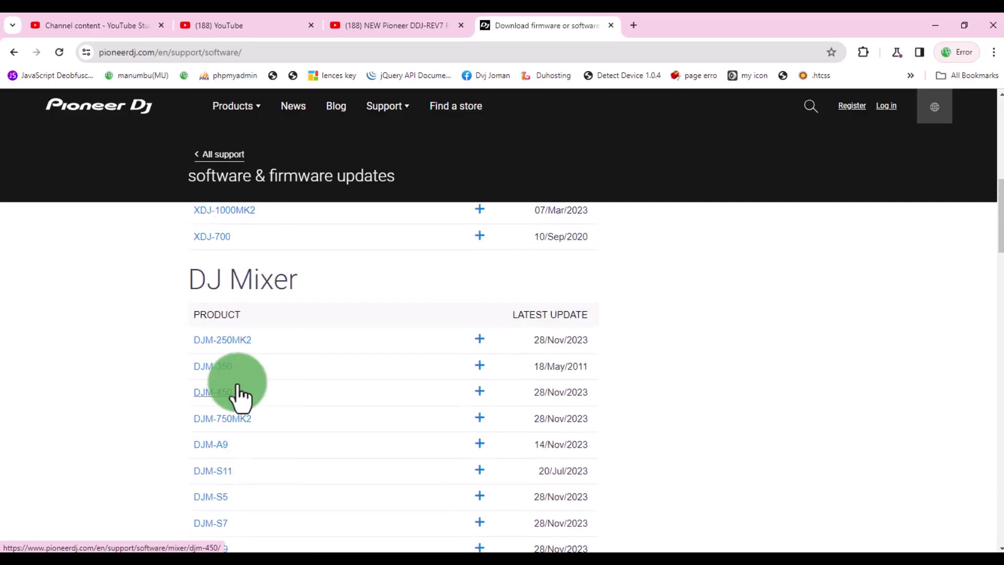
# Expand the DJM-S11 row in the DJ Mixer list to show its downloads
pyautogui.moveTo(191, 277); pyautogui.dragTo(296, 284)
pyautogui.scroll(-3, 343, 359)
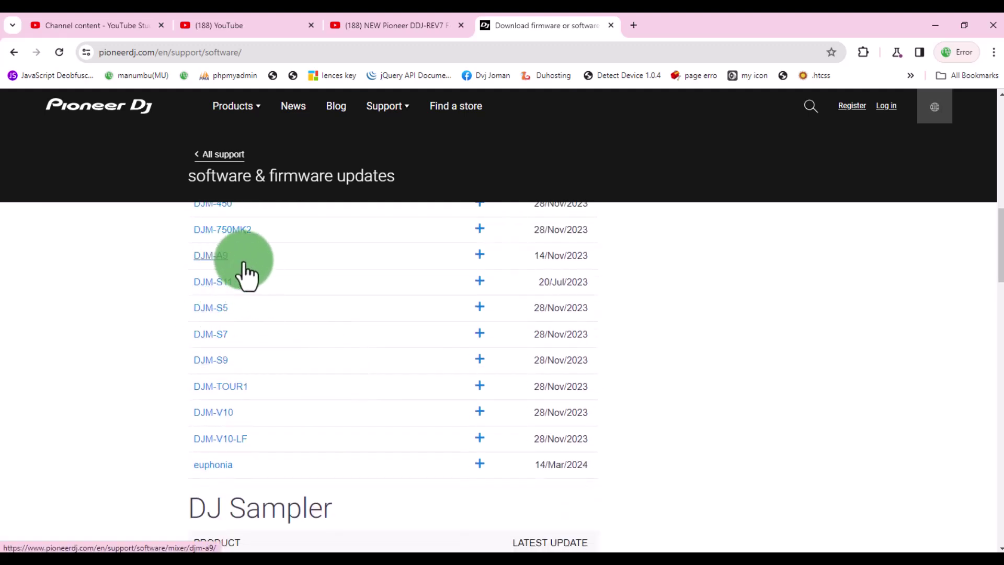
pyautogui.scroll(-1, 241, 400)
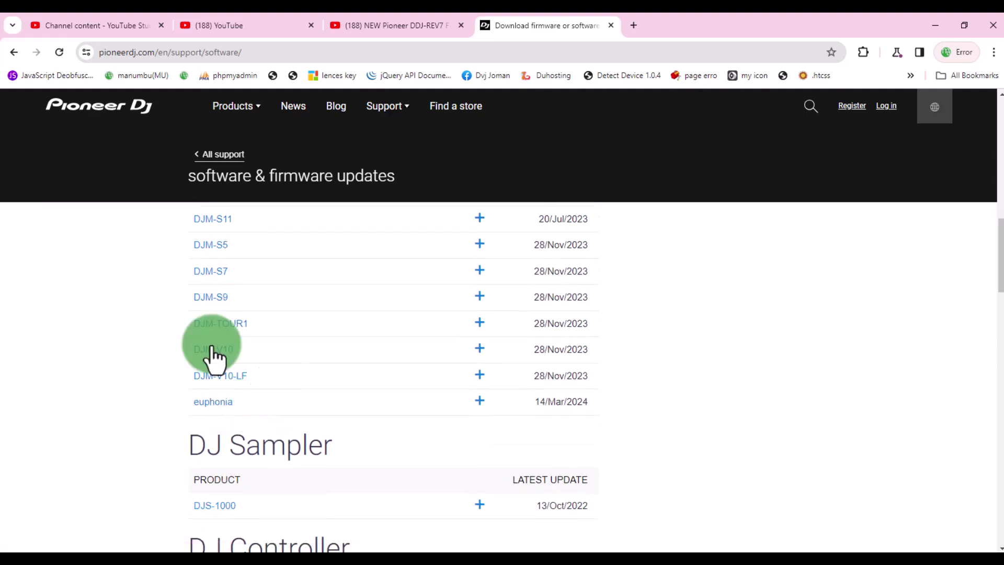
pyautogui.scroll(2, 337, 264)
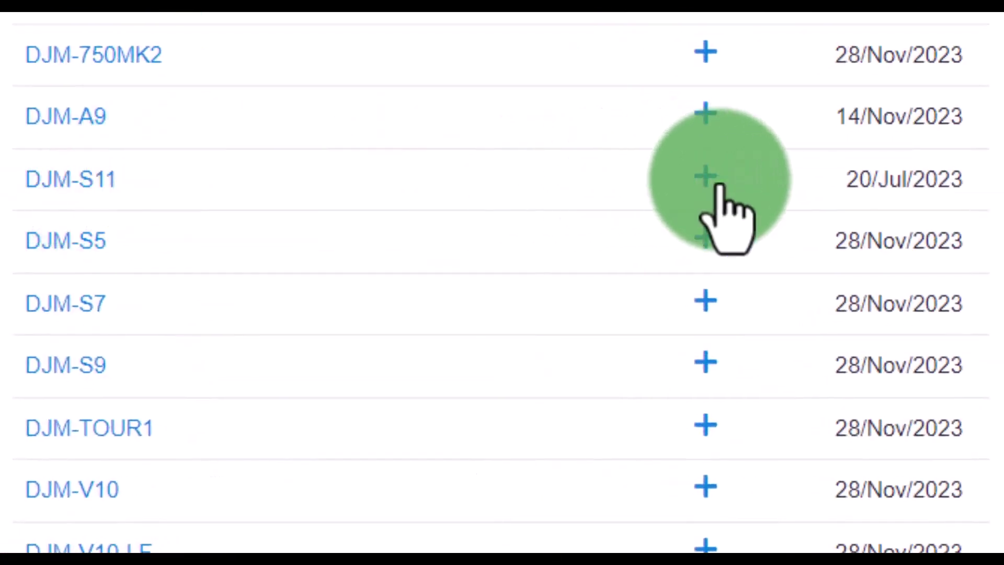
pyautogui.click(713, 186)
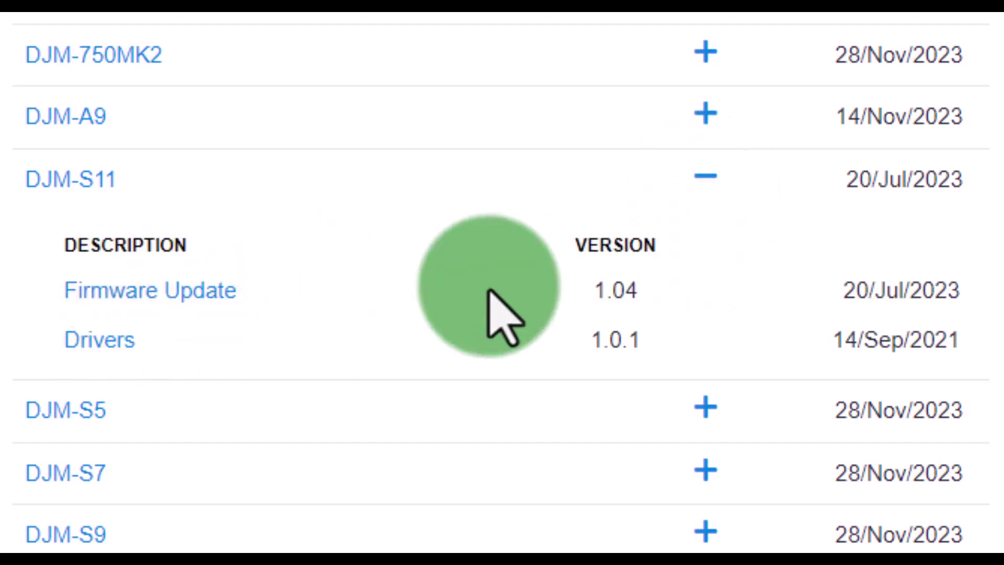
# Highlight the DJM-S11 firmware version 1.04 and its 20/Jul/2023 release date
pyautogui.doubleClick(601, 288)
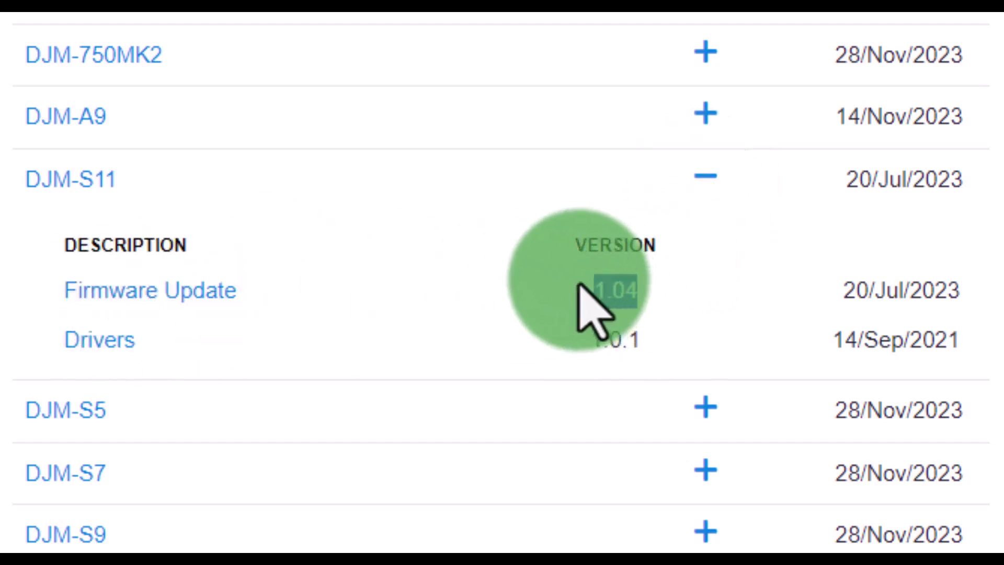
pyautogui.moveTo(844, 290); pyautogui.dragTo(960, 290)
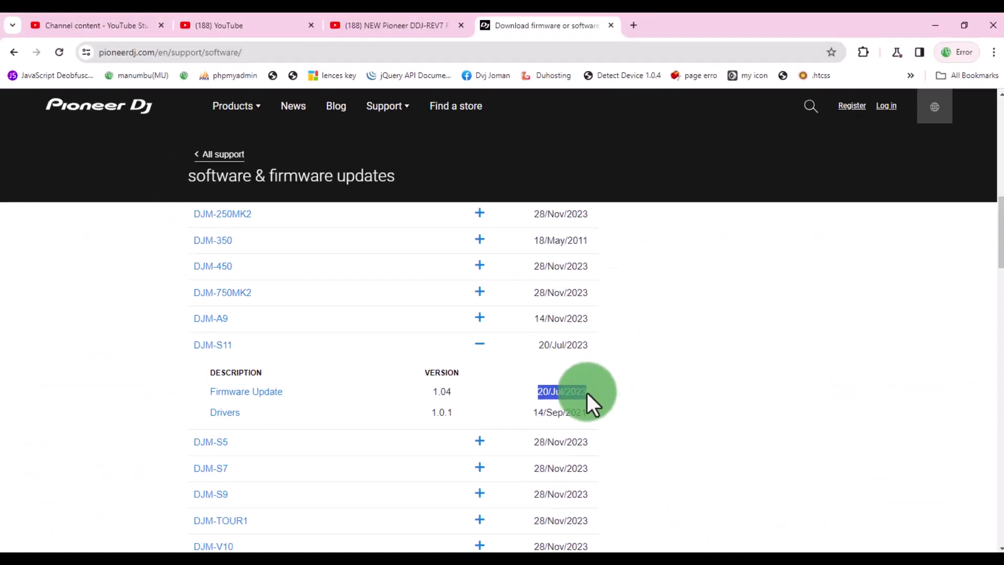
pyautogui.click(475, 375)
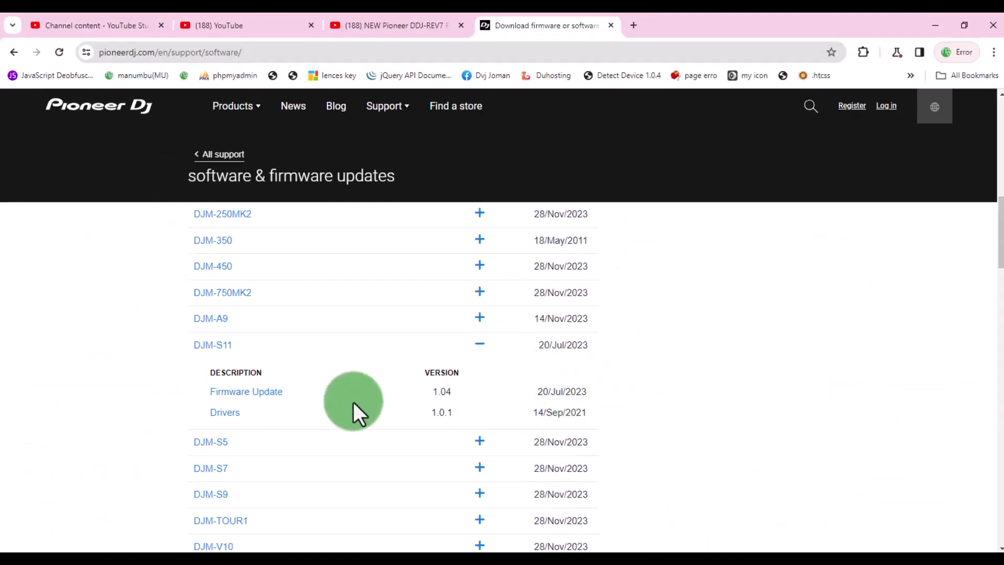
# Scroll to the DJ Controller section and expand the DDJ-1000SRT row
pyautogui.scroll(-2, 352, 404)
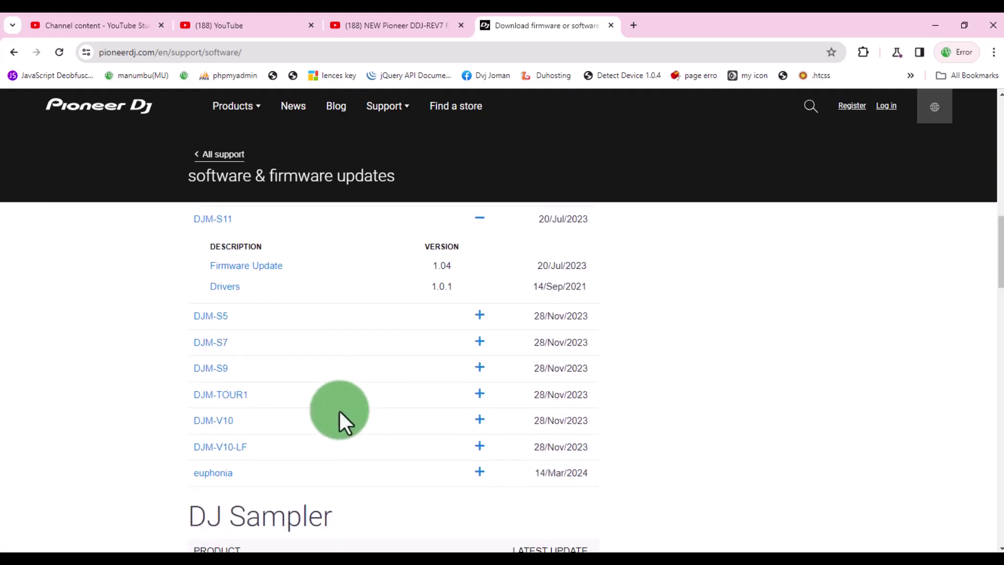
pyautogui.scroll(2, 320, 414)
pyautogui.scroll(-4, 319, 413)
pyautogui.scroll(-3, 312, 413)
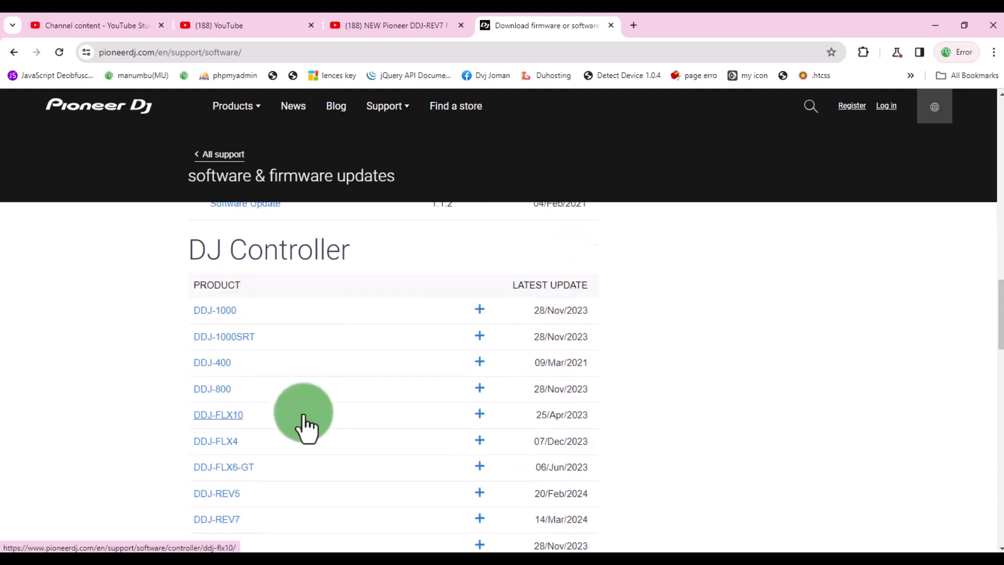
pyautogui.click(479, 335)
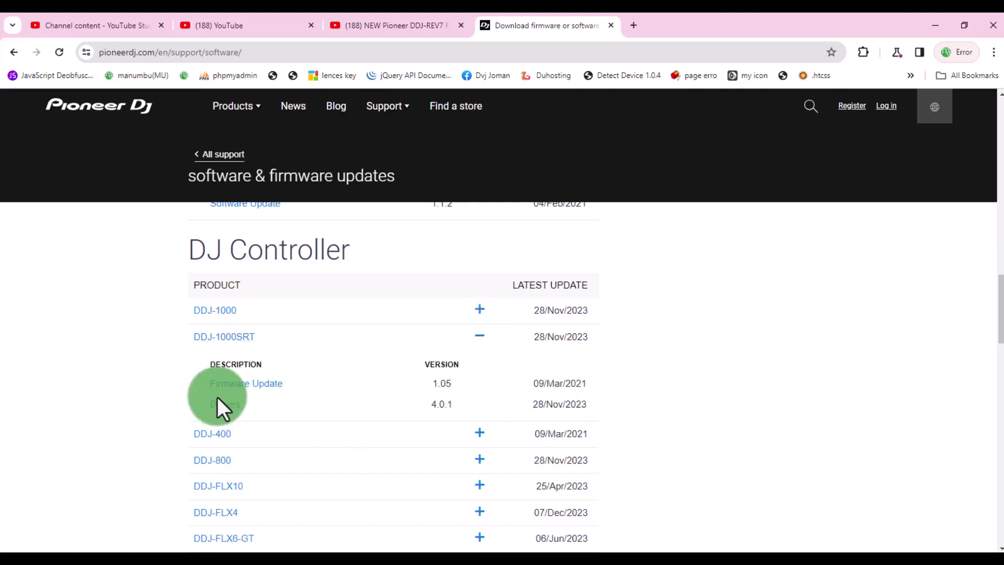
pyautogui.moveTo(214, 413); pyautogui.dragTo(621, 403)
pyautogui.click(385, 471)
pyautogui.scroll(-5, 385, 471)
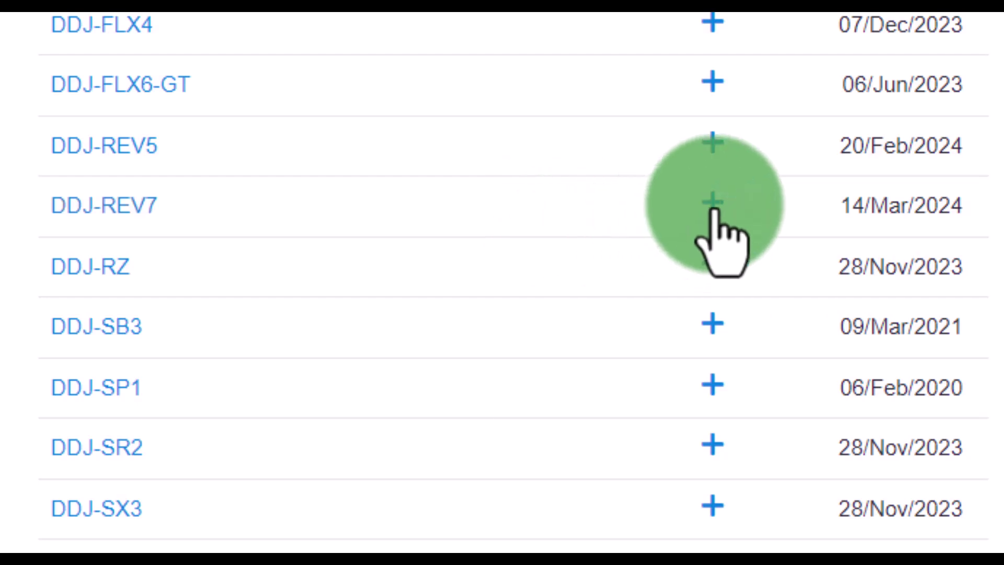
# Expand the DDJ-REV7 row and highlight its 14/Mar/2024 firmware date
pyautogui.click(712, 203)
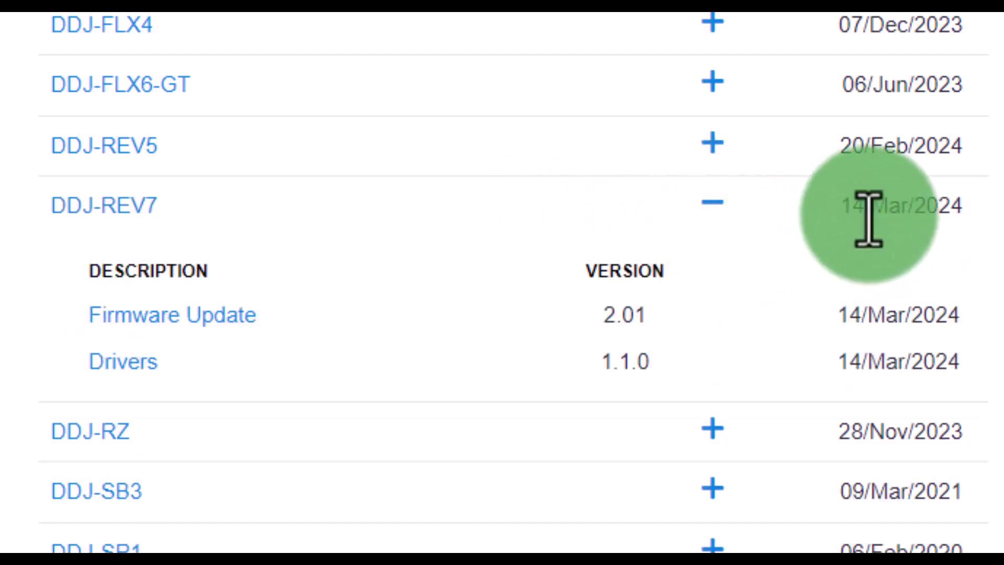
pyautogui.moveTo(847, 212)
pyautogui.mouseDown()
pyautogui.moveTo(956, 214)
pyautogui.moveTo(848, 214)
pyautogui.mouseUp()
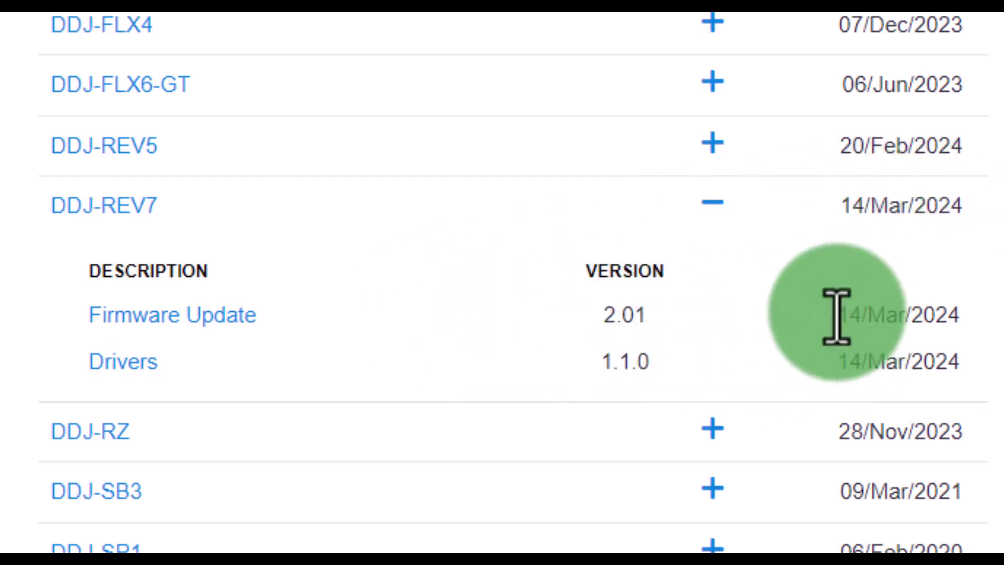
pyautogui.moveTo(838, 314); pyautogui.dragTo(958, 313)
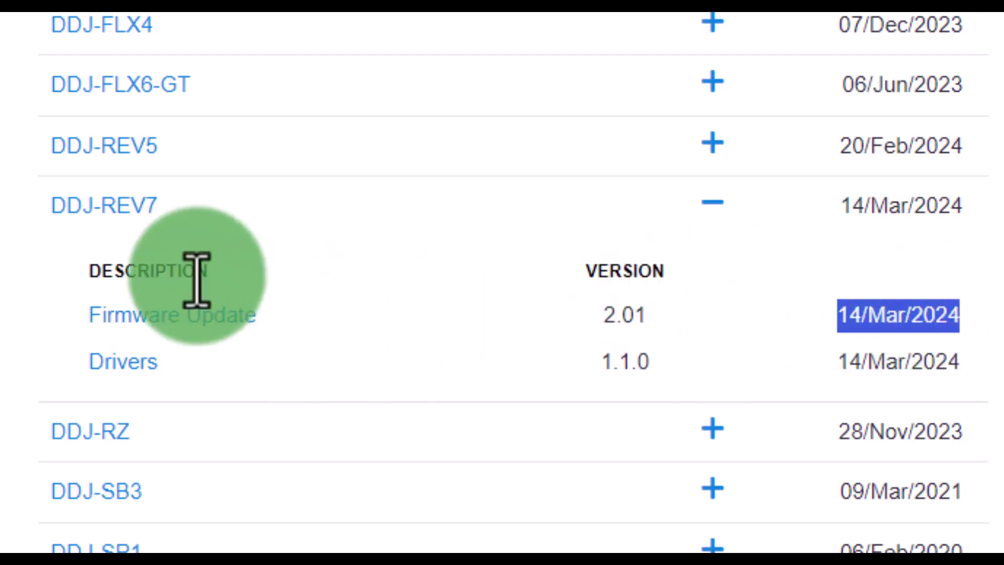
pyautogui.moveTo(151, 206); pyautogui.dragTo(265, 222)
pyautogui.click(1, 287)
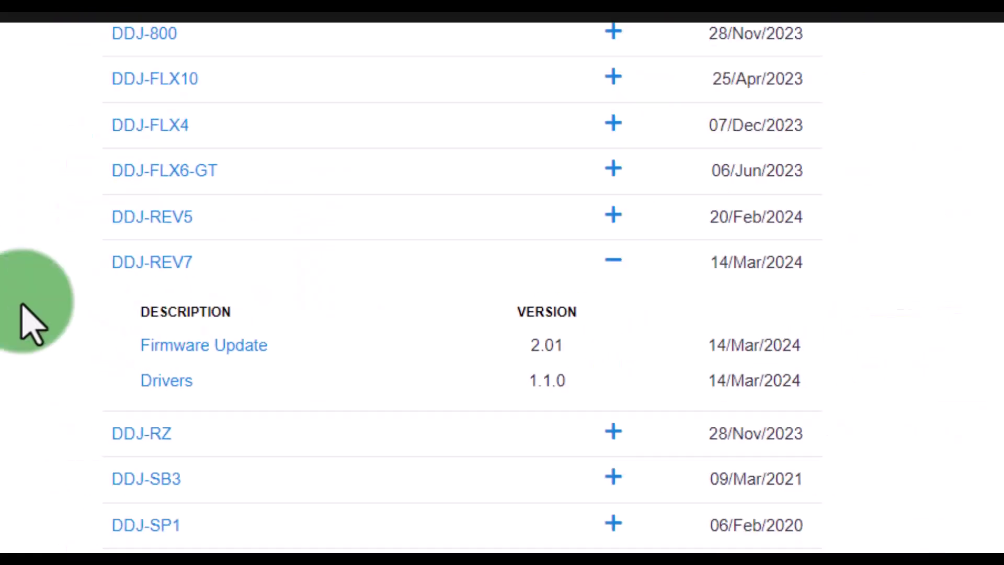
# Open the DDJ-REV7 updates page and highlight the version 2.01 release notes
pyautogui.click(176, 287)
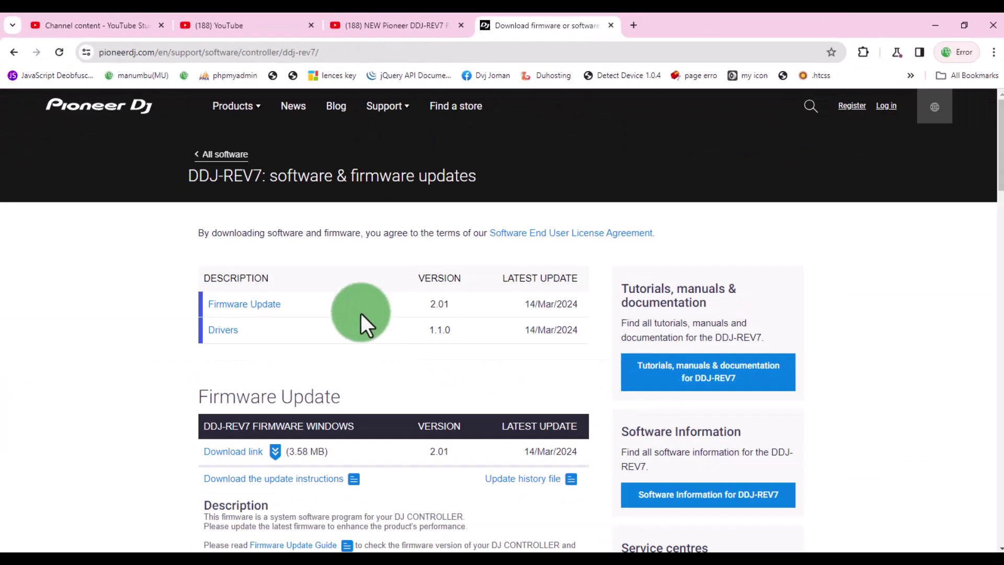
pyautogui.scroll(-1, 360, 312)
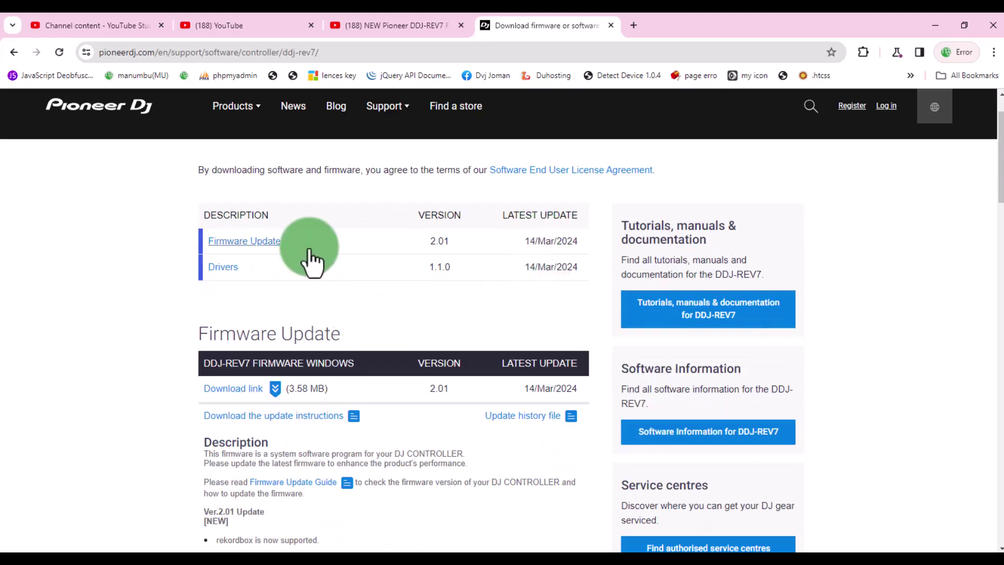
pyautogui.scroll(-2, 343, 366)
pyautogui.scroll(1, 344, 367)
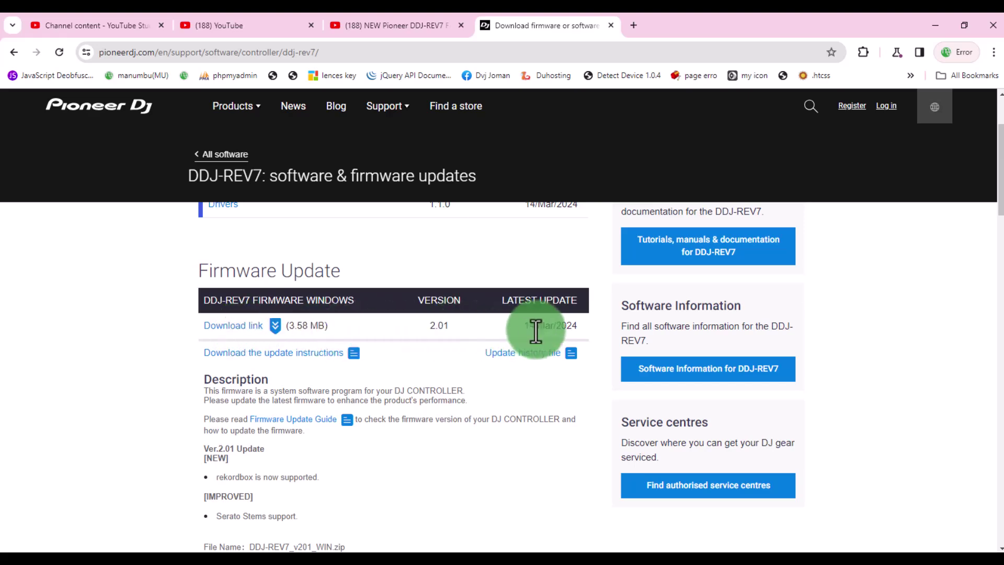
pyautogui.scroll(-4, 293, 344)
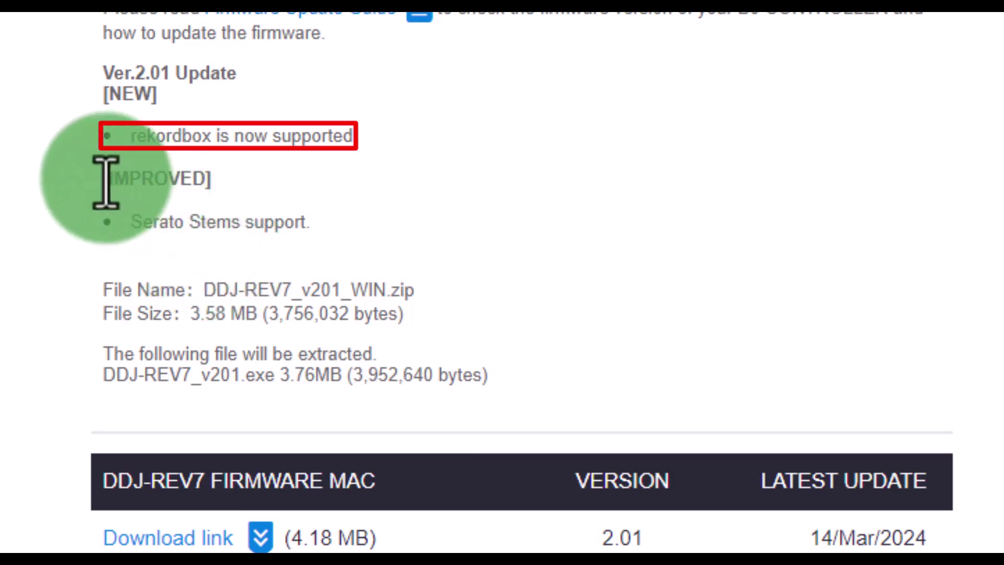
pyautogui.tripleClick(148, 243)
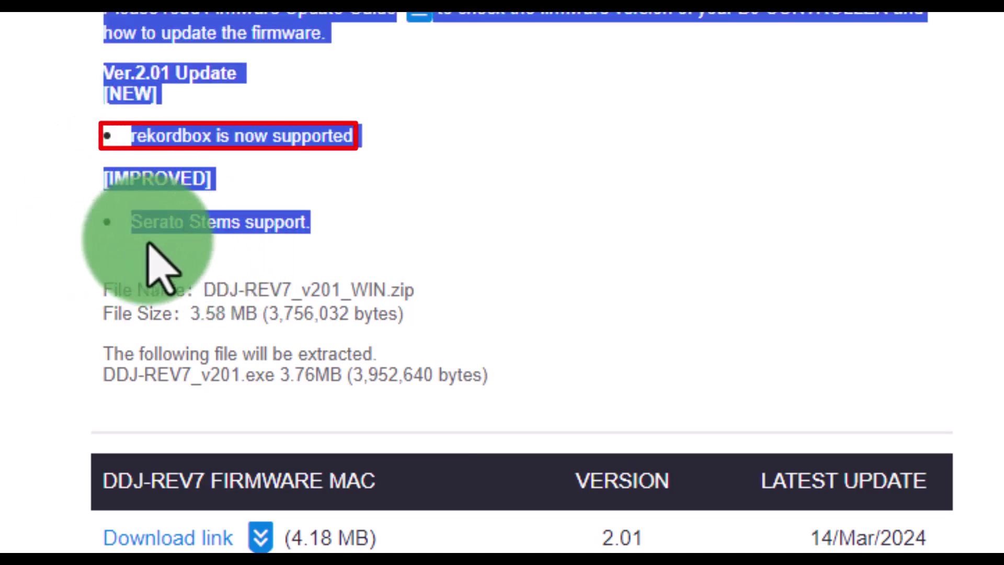
pyautogui.click(370, 196)
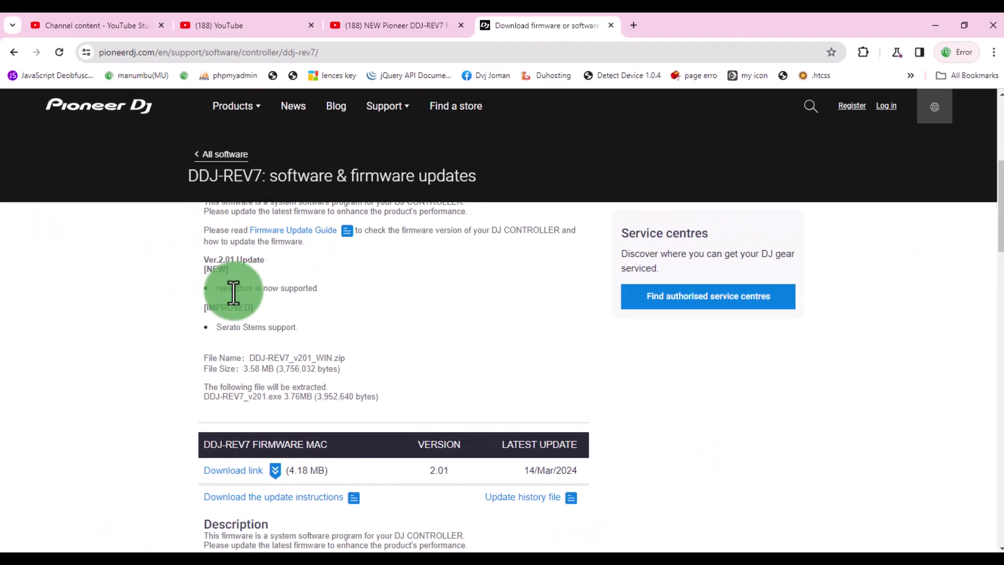
# Scroll through the Mac firmware, Mac Setting Utility and driver sections, then back to Firmware Update
pyautogui.scroll(-1, 202, 326)
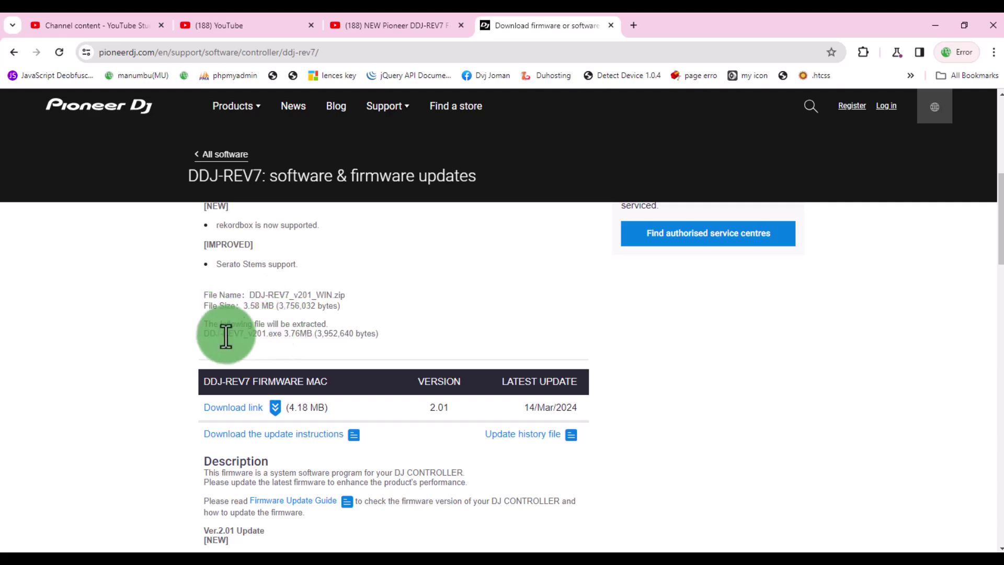
pyautogui.scroll(-1, 381, 325)
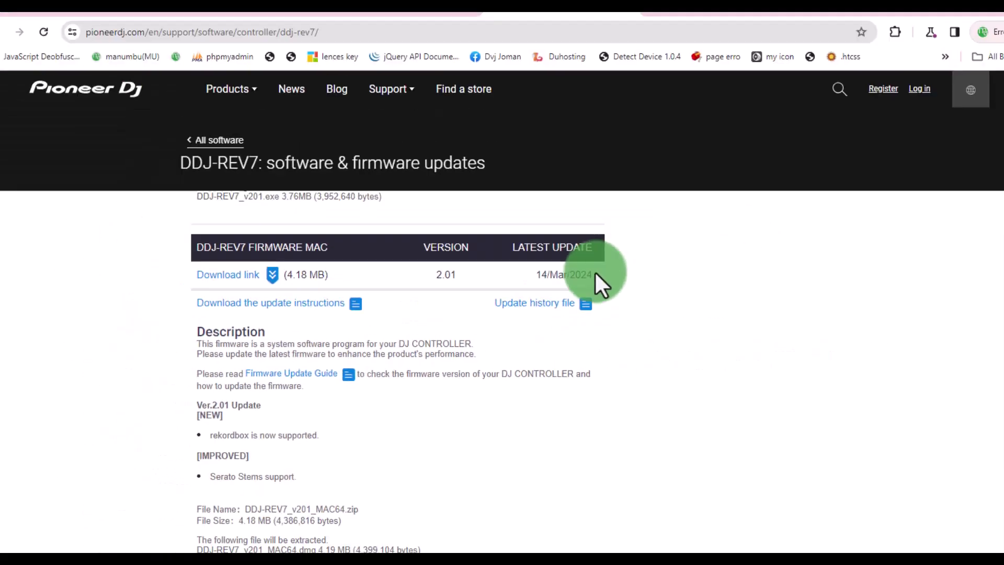
pyautogui.scroll(-4, 432, 334)
pyautogui.scroll(-4, 431, 335)
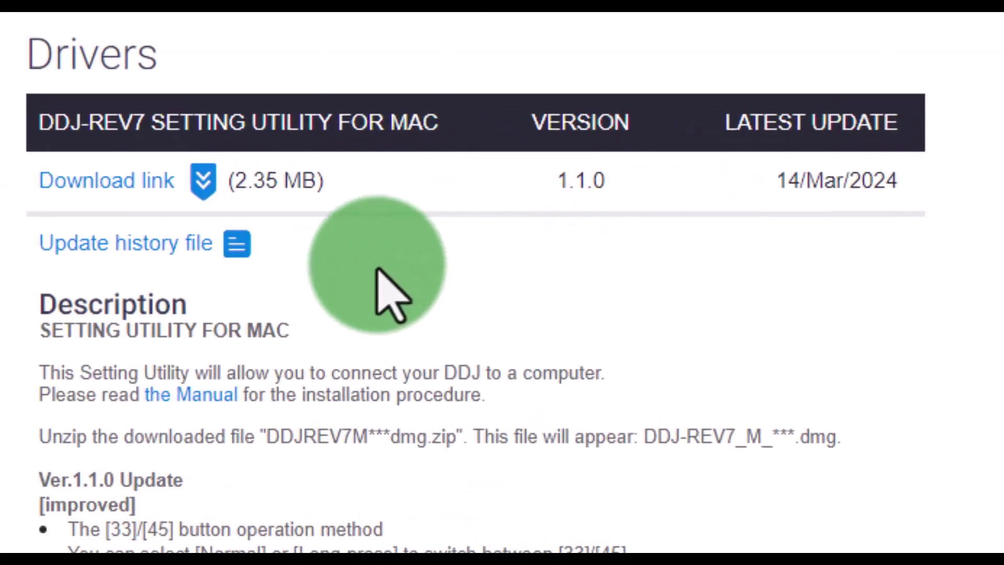
pyautogui.scroll(-2, 346, 262)
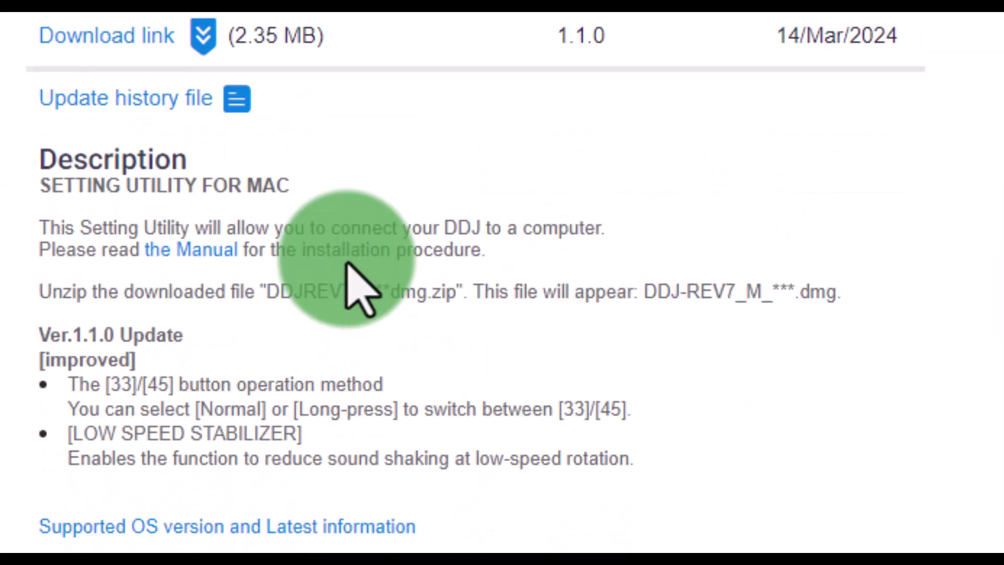
pyautogui.scroll(-2, 346, 263)
pyautogui.scroll(2, 346, 264)
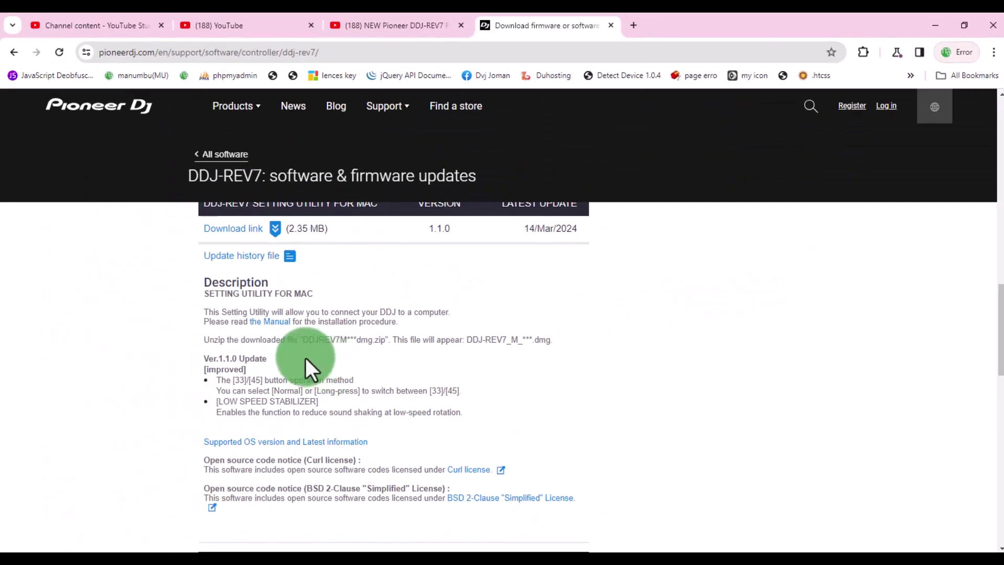
pyautogui.scroll(-1, 246, 356)
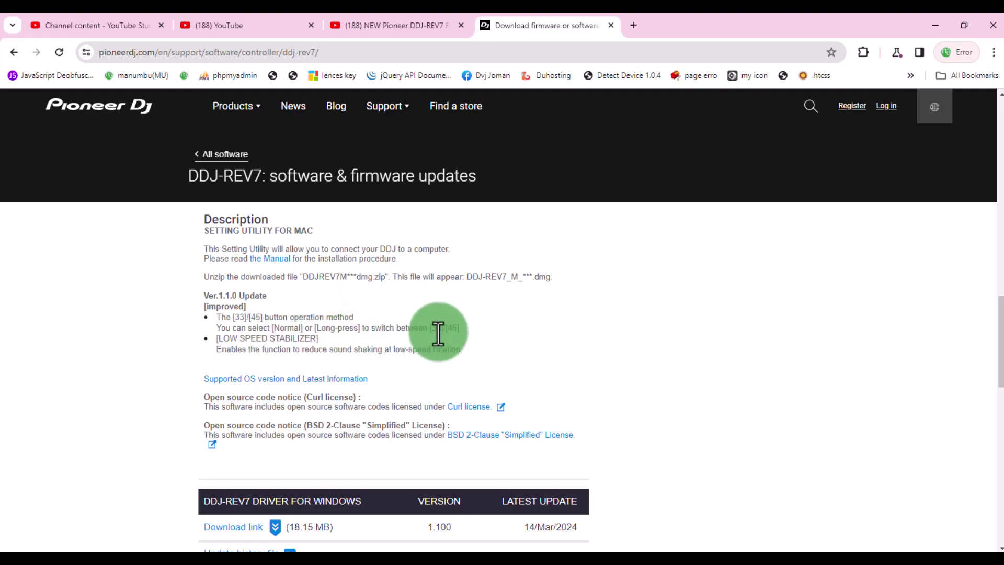
pyautogui.scroll(-3, 337, 324)
pyautogui.scroll(5, 352, 346)
pyautogui.scroll(-6, 282, 332)
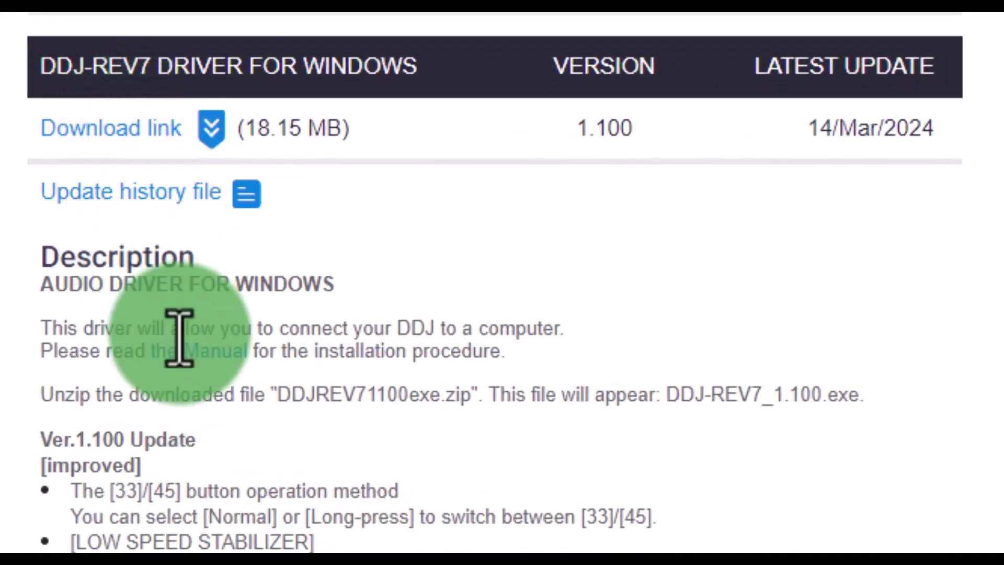
pyautogui.scroll(-5, 179, 337)
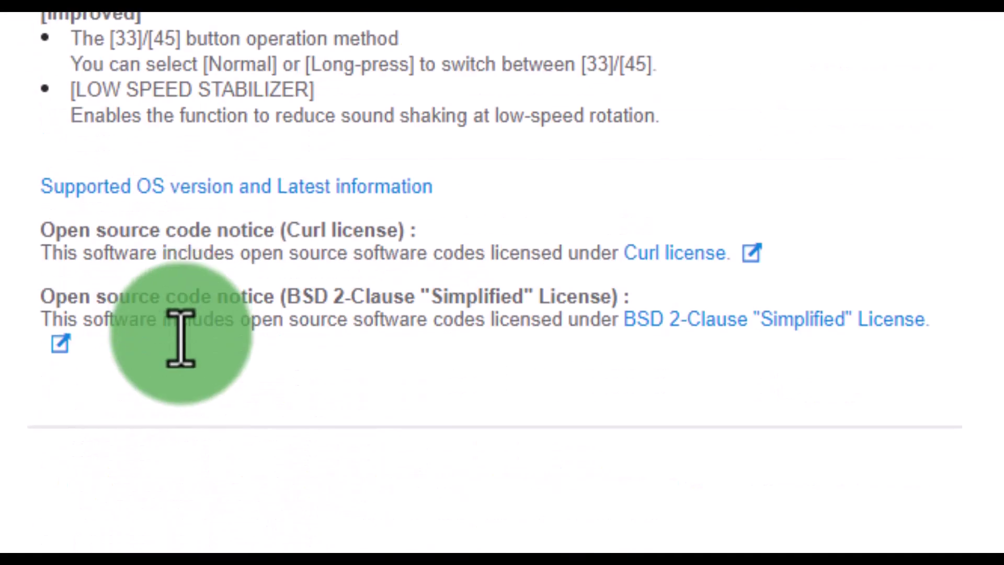
pyautogui.scroll(2, 183, 351)
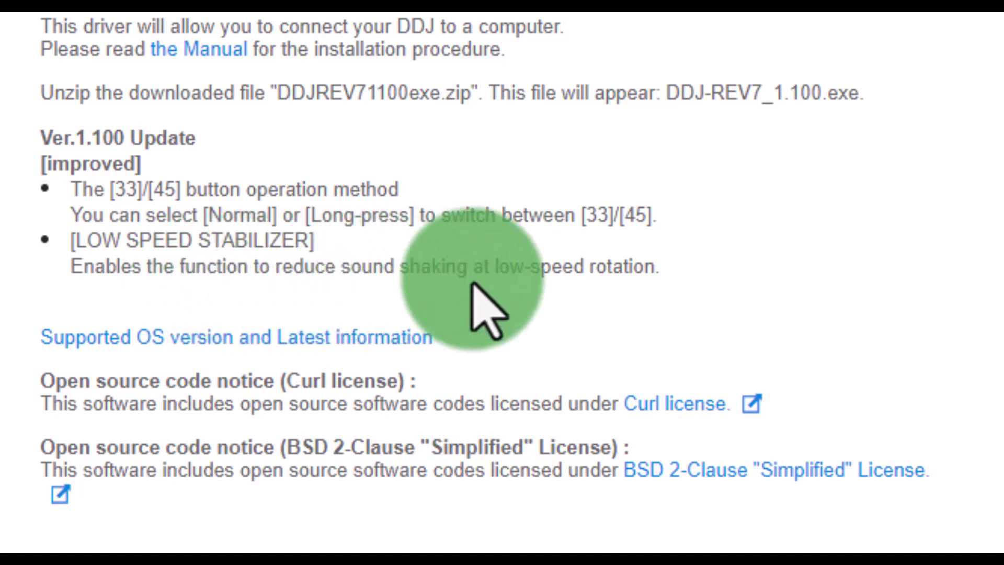
pyautogui.scroll(1, 473, 298)
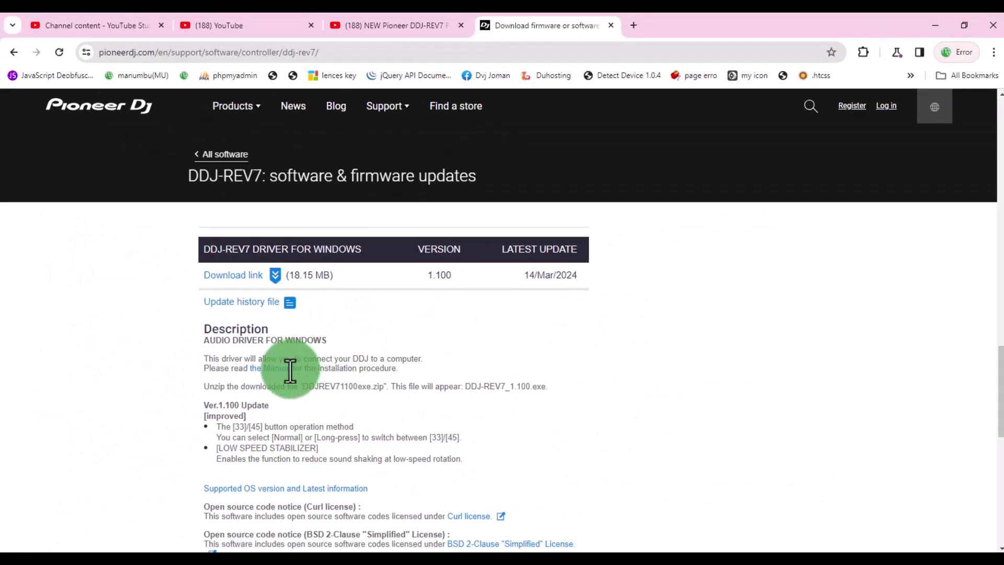
pyautogui.scroll(6, 286, 378)
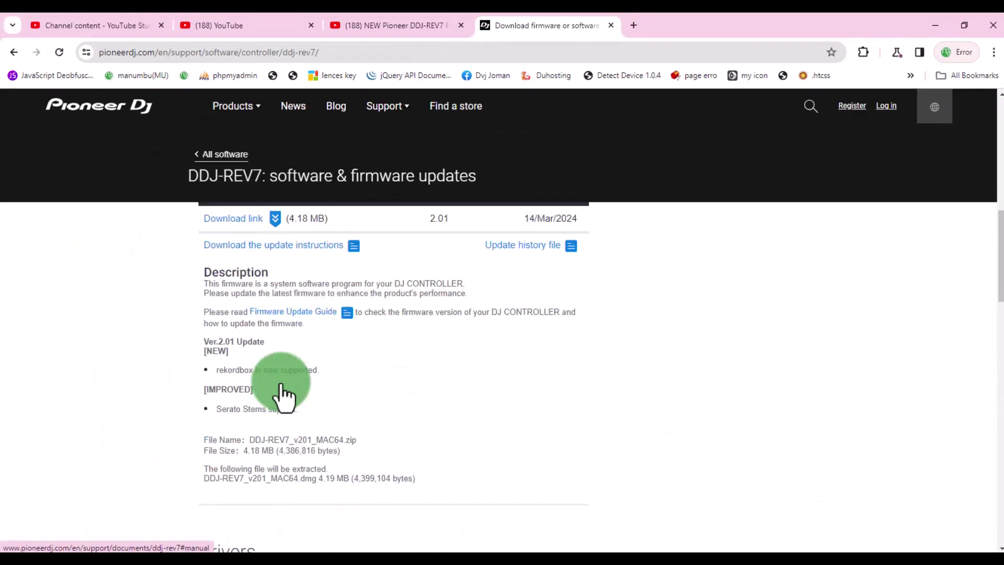
pyautogui.scroll(8, 280, 387)
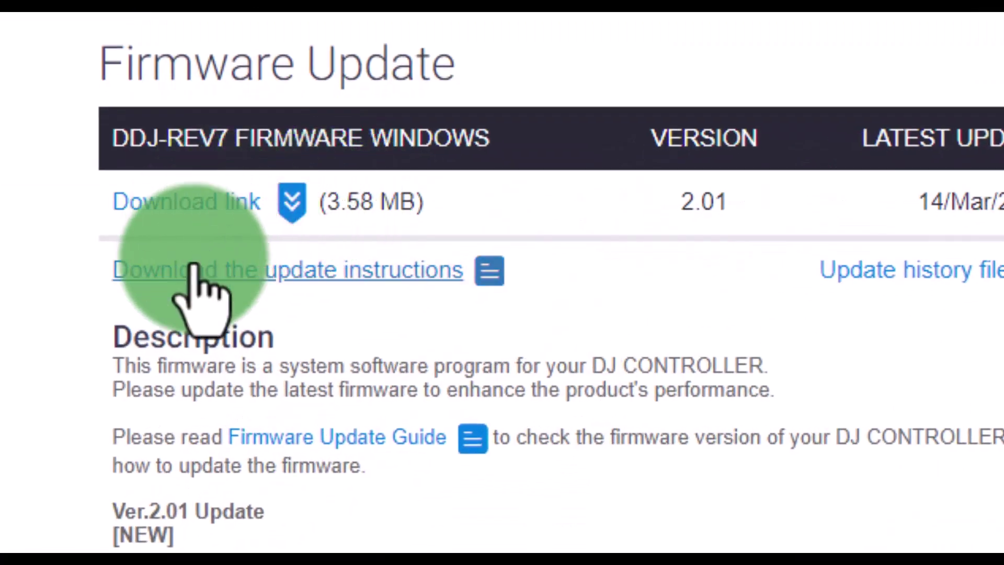
# Download DDJ-REV7_v201_WIN.zip (3.57 MB) with IDM and select it in Downloads\Compressed
pyautogui.click(188, 211)
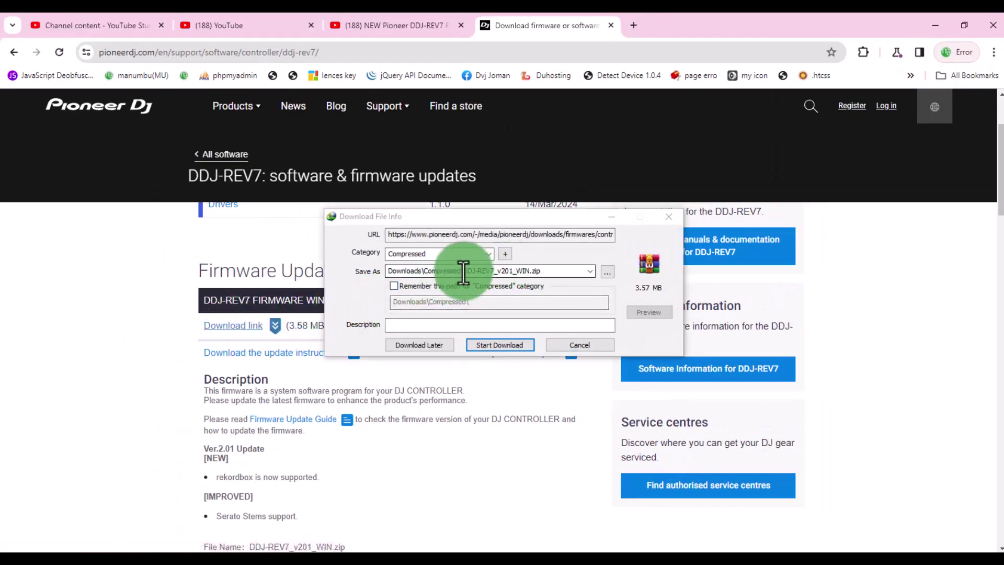
pyautogui.click(463, 272)
pyautogui.click(524, 271)
pyautogui.click(484, 347)
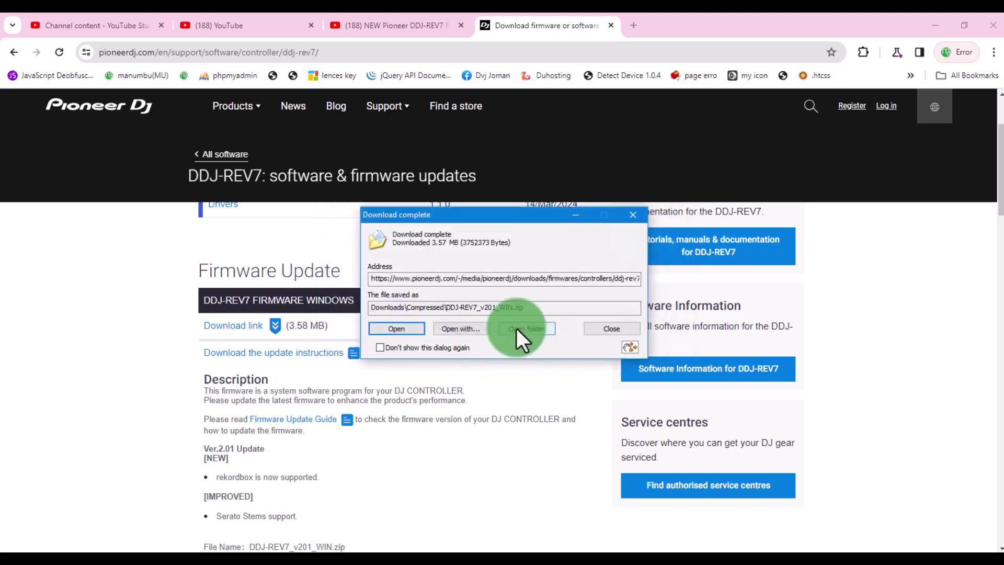
pyautogui.click(526, 328)
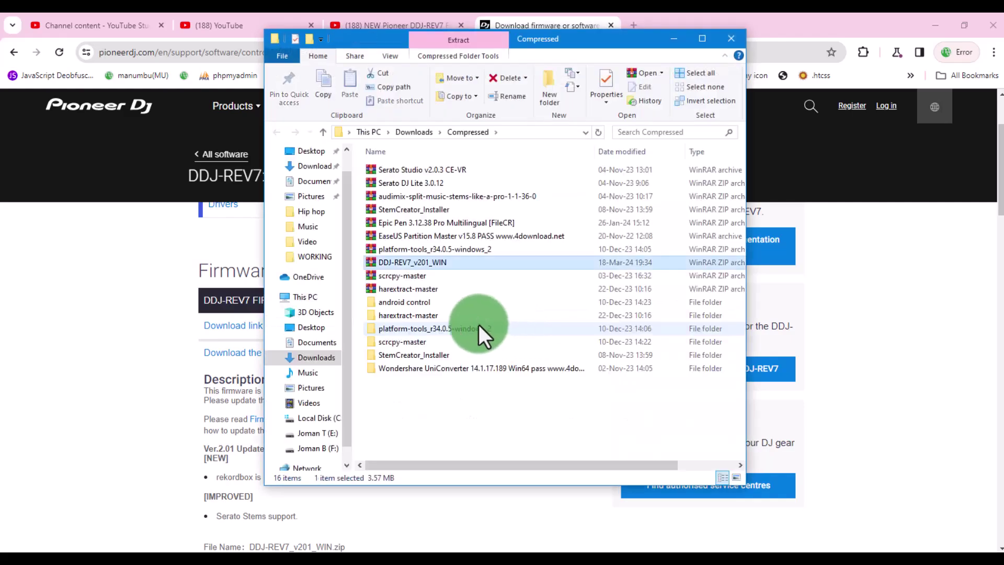
pyautogui.click(421, 277)
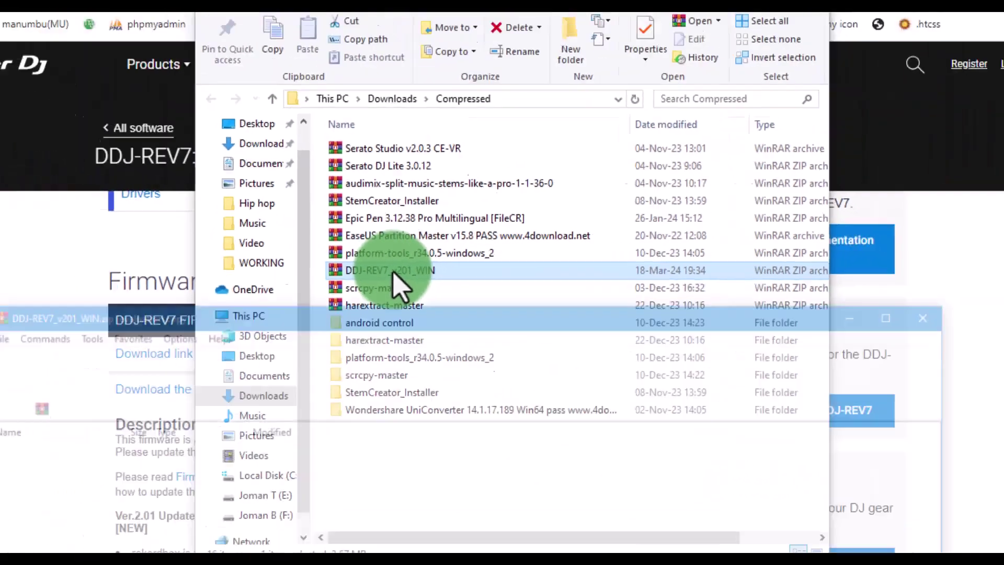
# Extract DDJ-REV7_v201_WIN.zip with WinRAR into a DDJ-REV7_v201_WIN folder, then close WinRAR
pyautogui.doubleClick(338, 291)
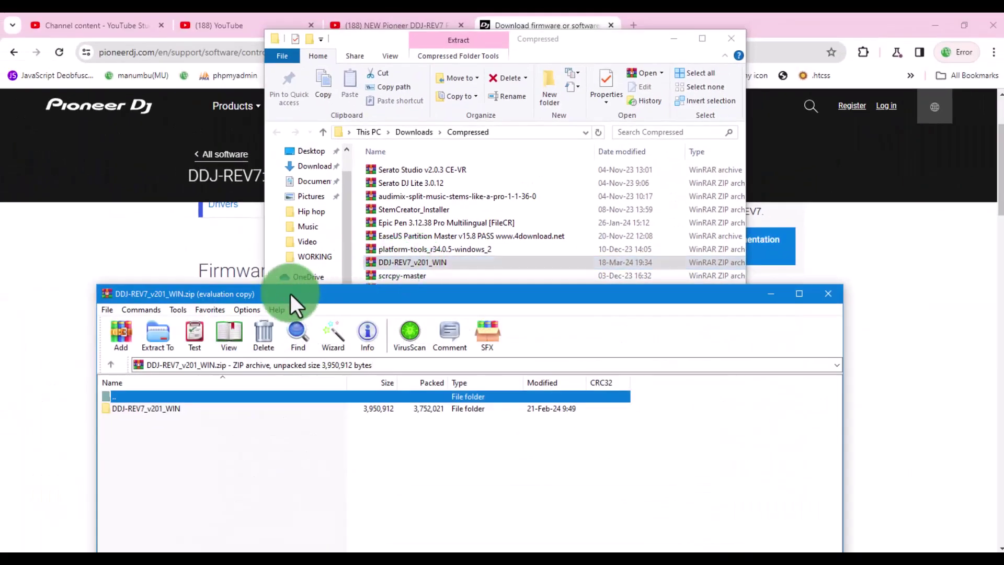
pyautogui.moveTo(290, 293); pyautogui.dragTo(368, 192)
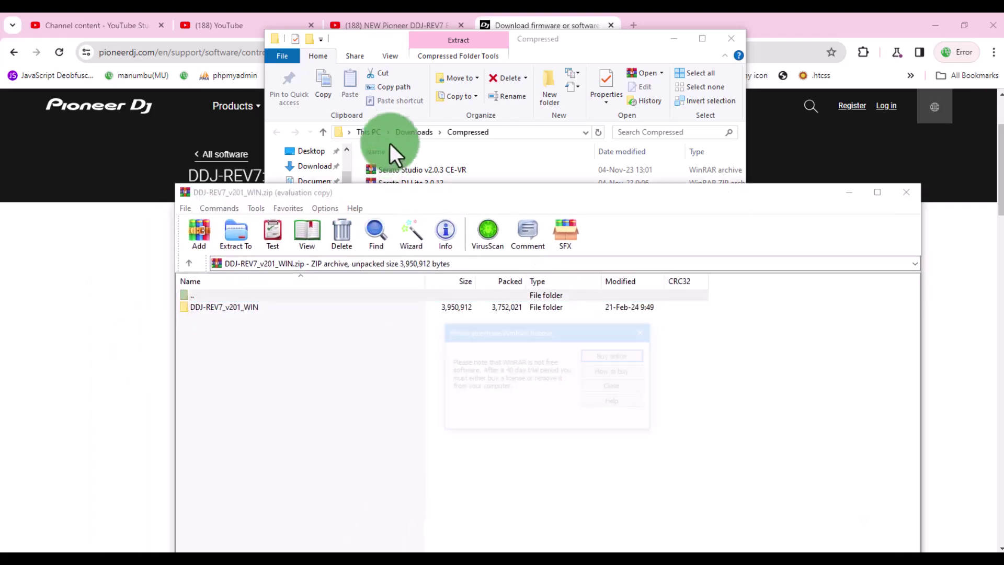
pyautogui.click(601, 387)
pyautogui.moveTo(383, 291); pyautogui.dragTo(409, 130)
pyautogui.click(193, 180)
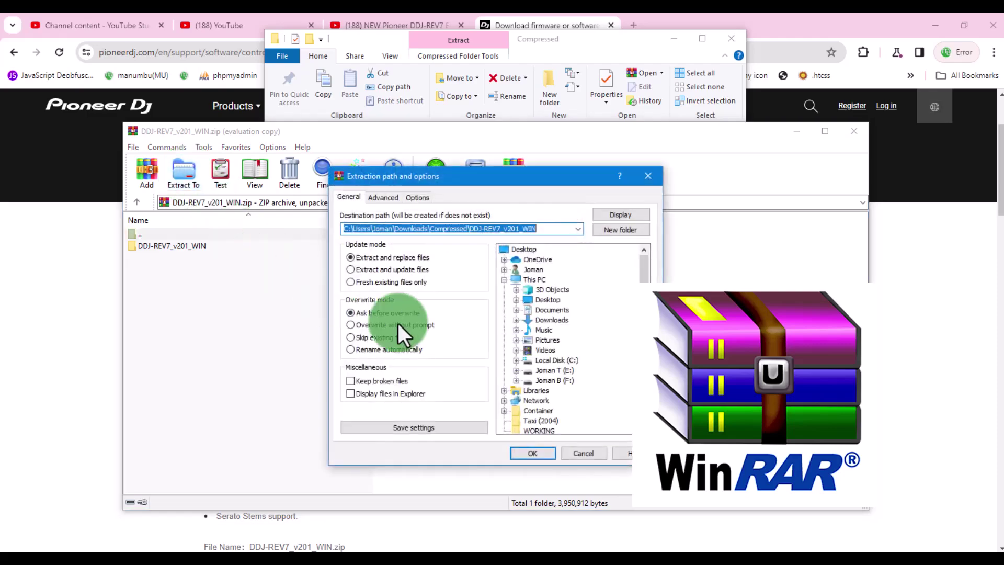
pyautogui.click(523, 453)
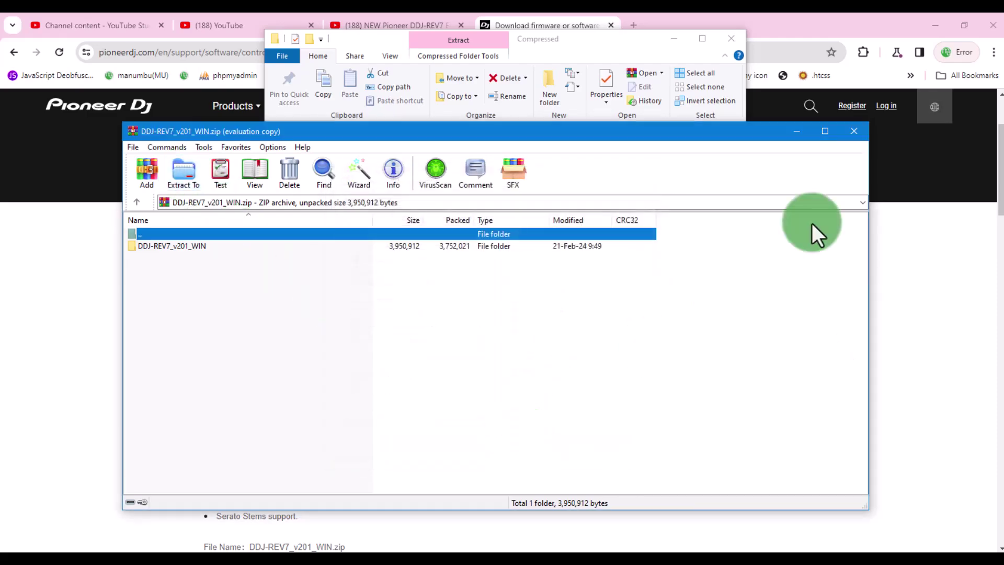
pyautogui.click(855, 132)
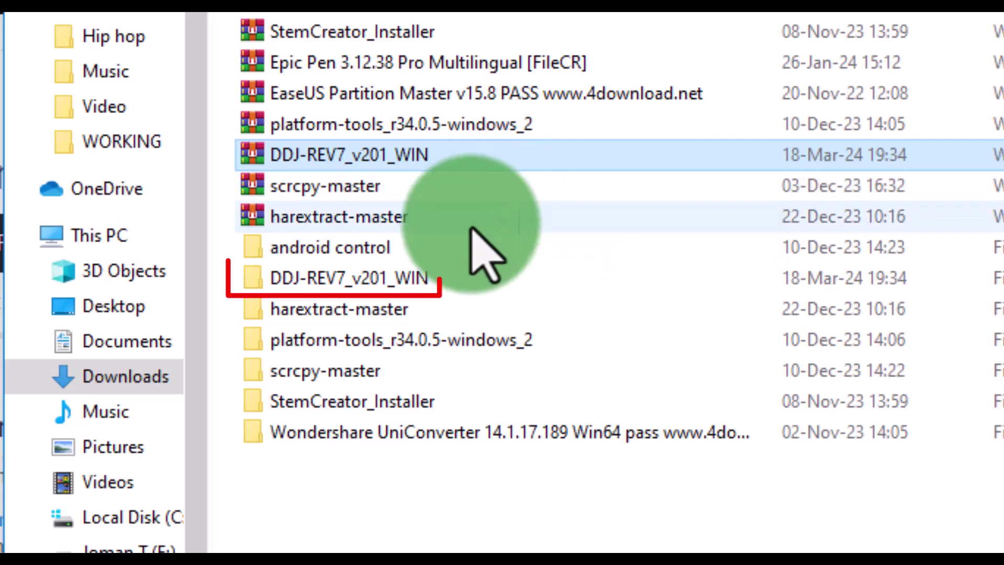
# Go into the nested DDJ-REV7_v201_WIN folders and run the DDJ-REV7_v201 updater
pyautogui.doubleClick(386, 280)
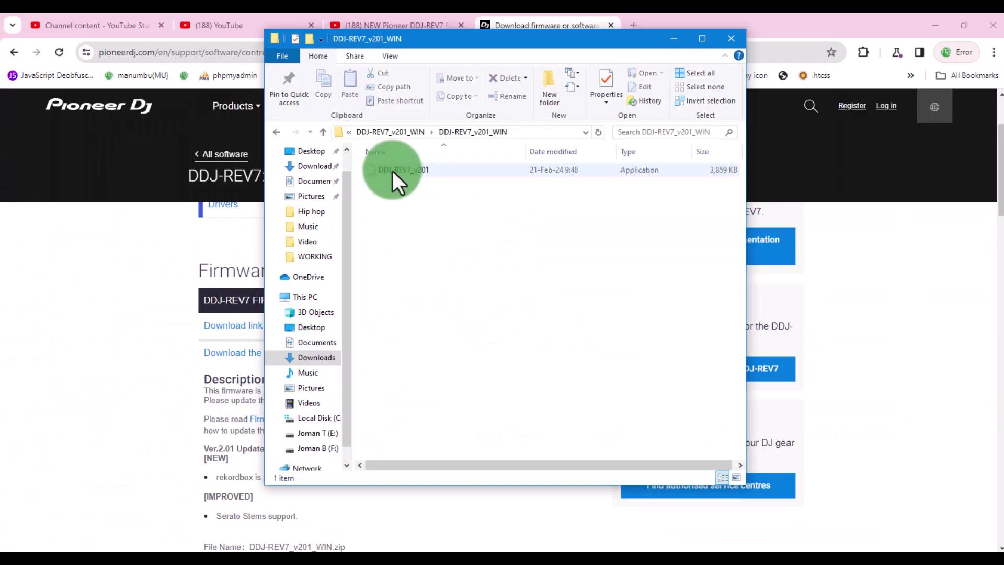
pyautogui.doubleClick(392, 171)
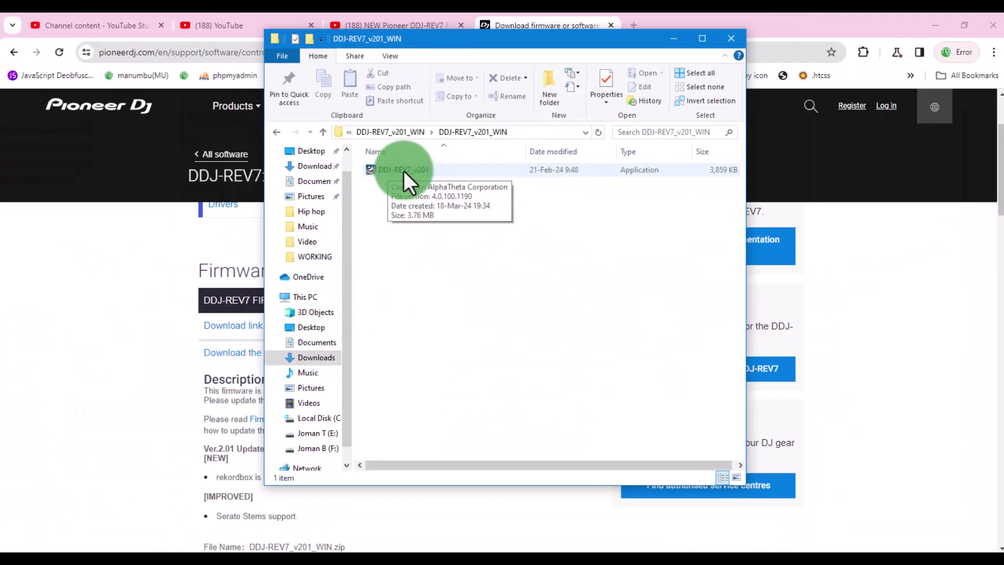
pyautogui.click(403, 171)
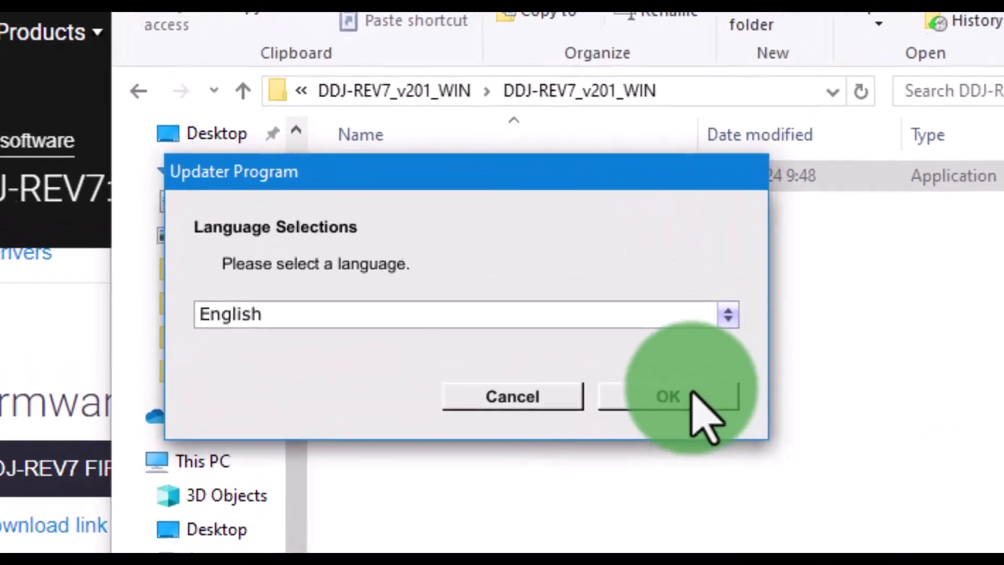
pyautogui.click(691, 393)
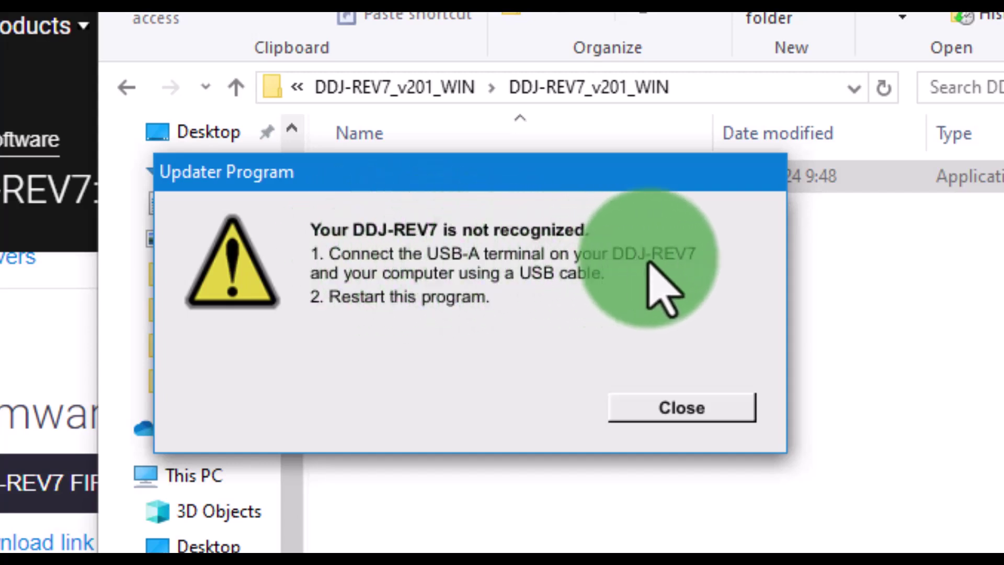
pyautogui.click(667, 410)
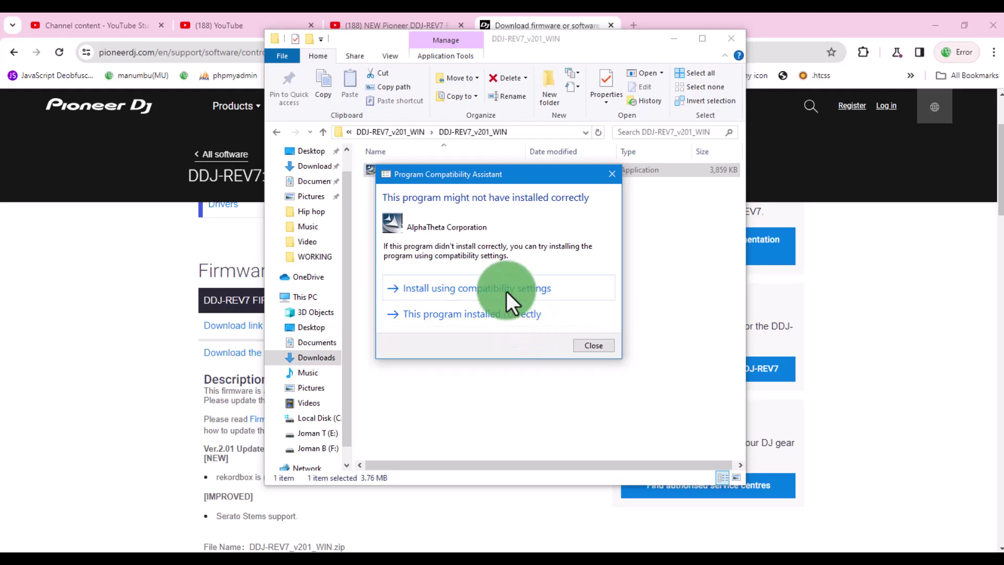
pyautogui.click(512, 318)
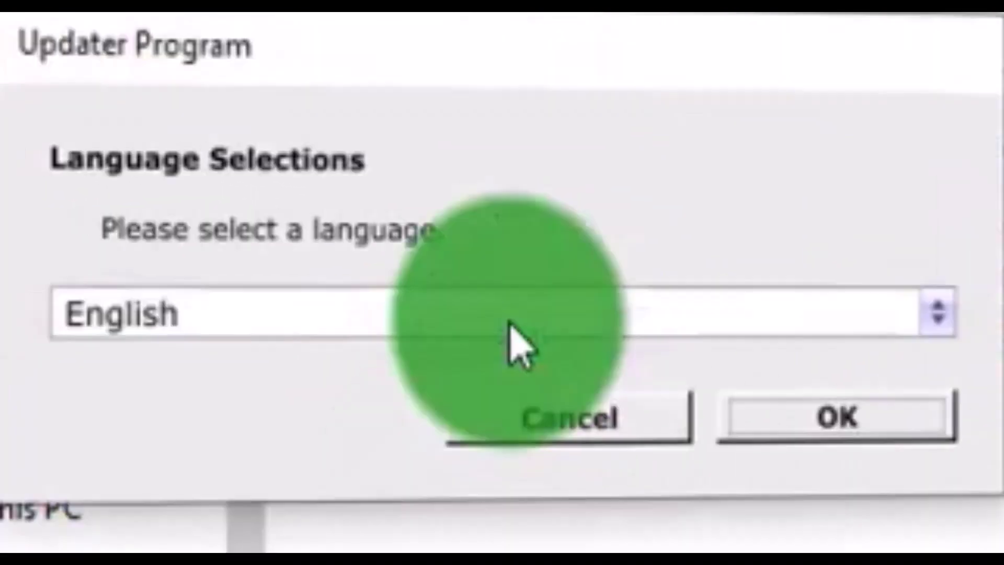
# Confirm English in the updater's Language Selections prompt
pyautogui.click(840, 443)
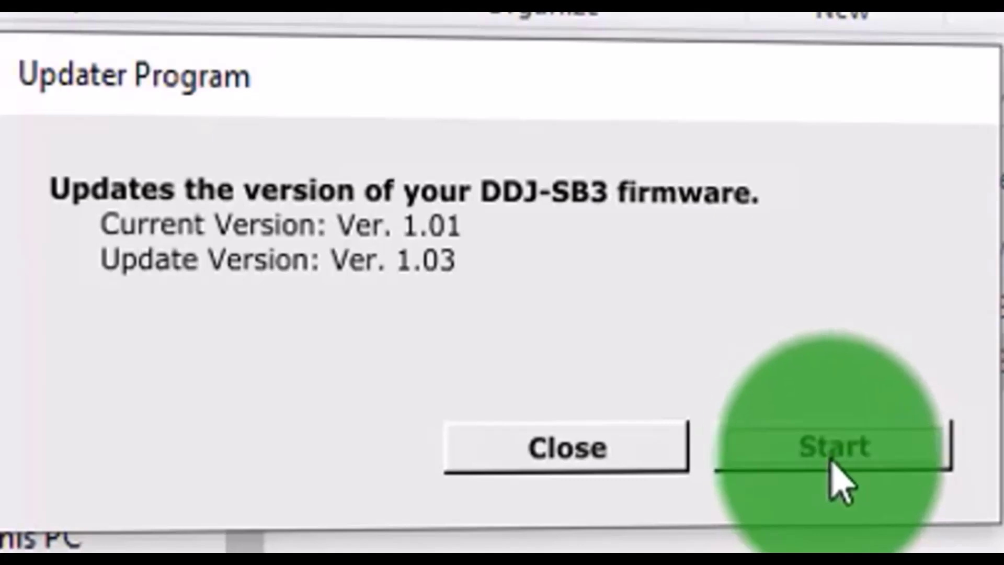
# Start the DDJ-SB3 firmware update and let the progress bar run to completion
pyautogui.click(831, 459)
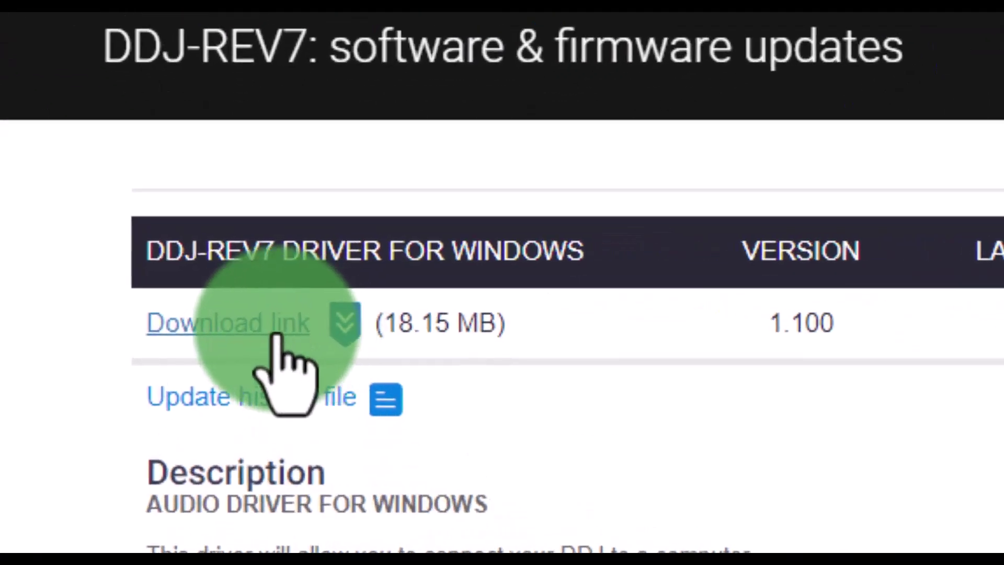
# Download the DDJ-REV7 Windows driver DDJREV71100exe.zip (18.149 MB) through Internet Download Manager
pyautogui.click(251, 282)
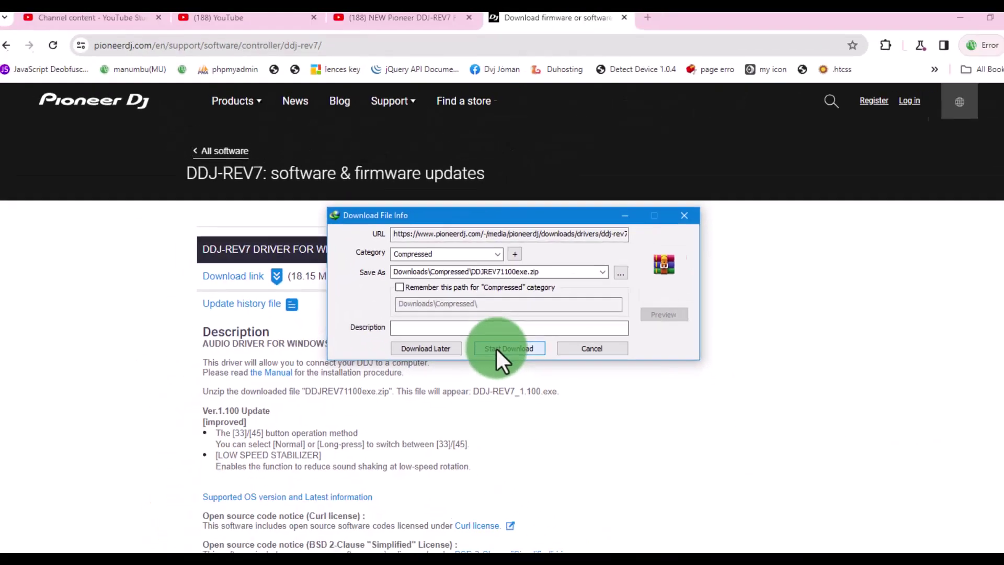
pyautogui.click(807, 465)
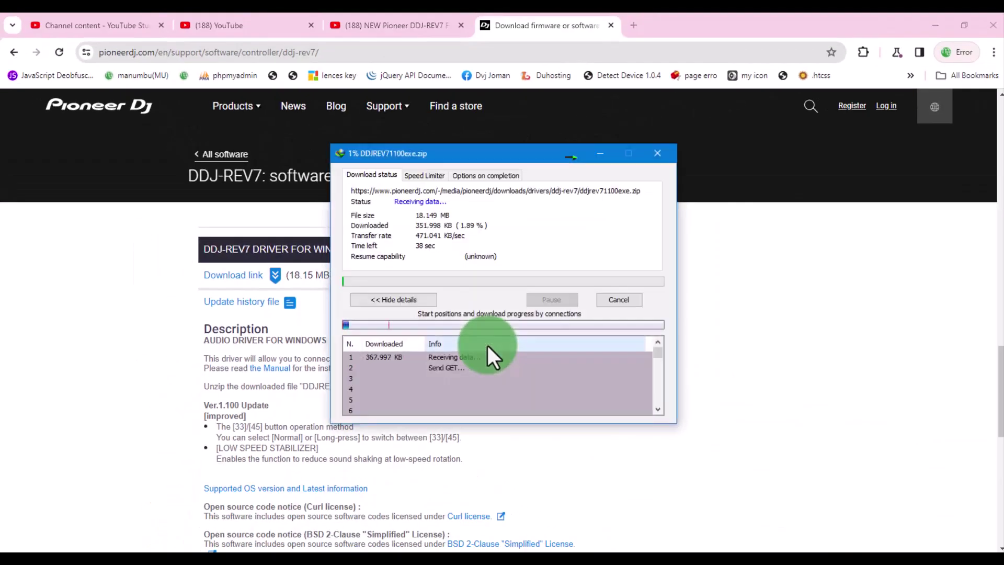